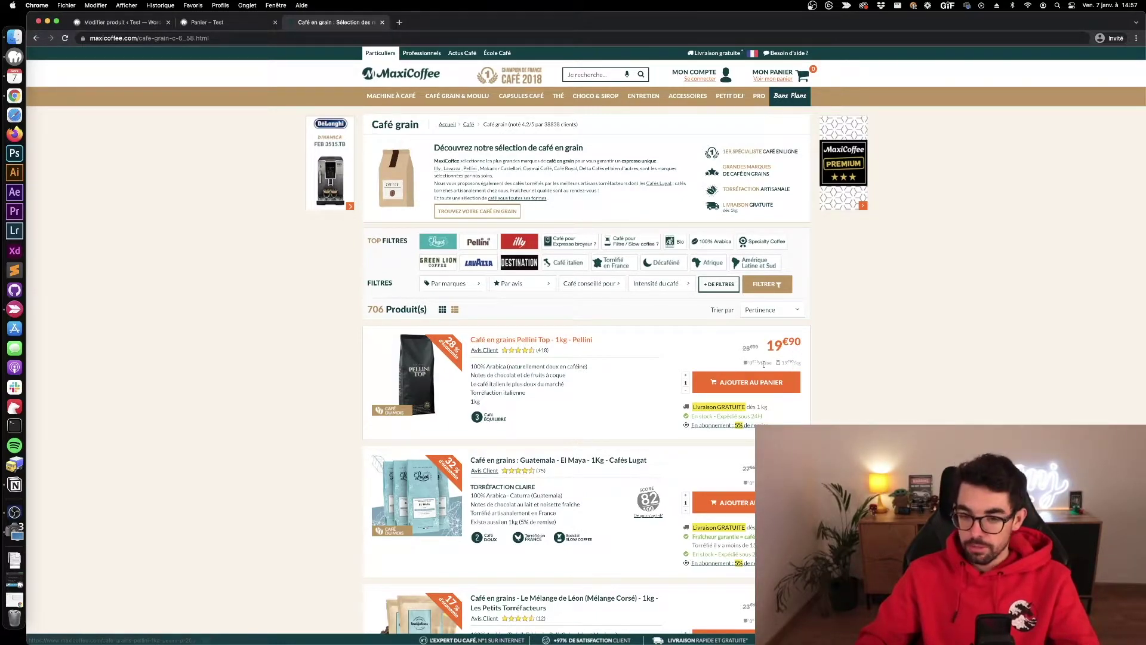
Examine how the price per kilogram is displayed on the Pellini Top coffee listing.
{"action": "left_click_drag", "start_coordinate": [749, 362], "coordinate": [770, 361]}
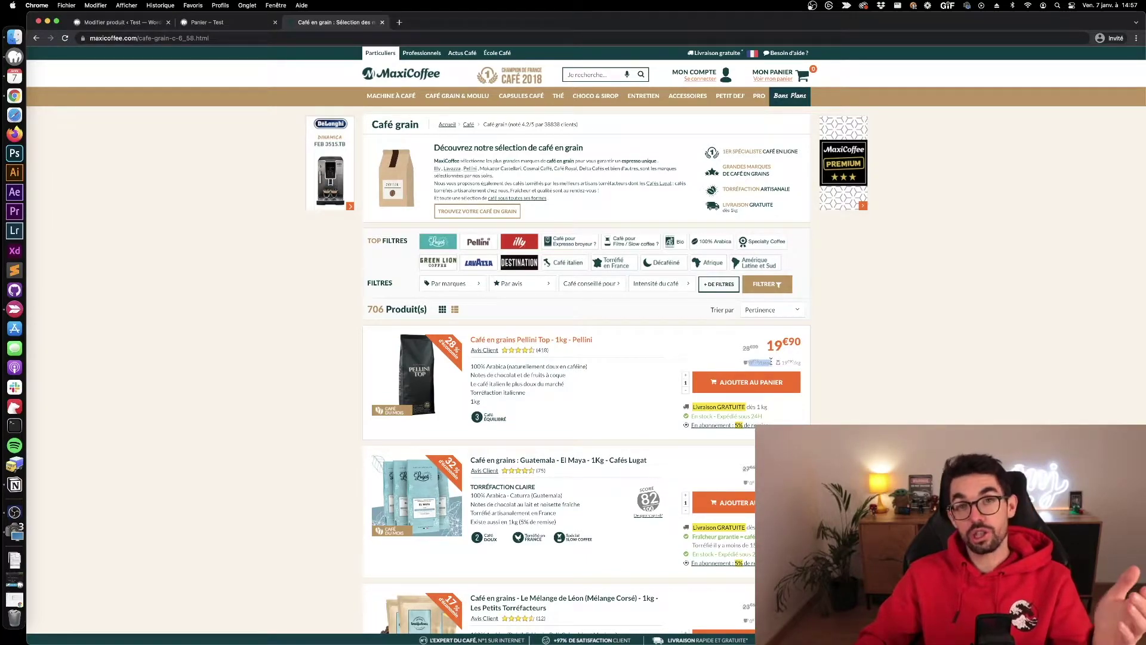
{"action": "left_click", "coordinate": [802, 359]}
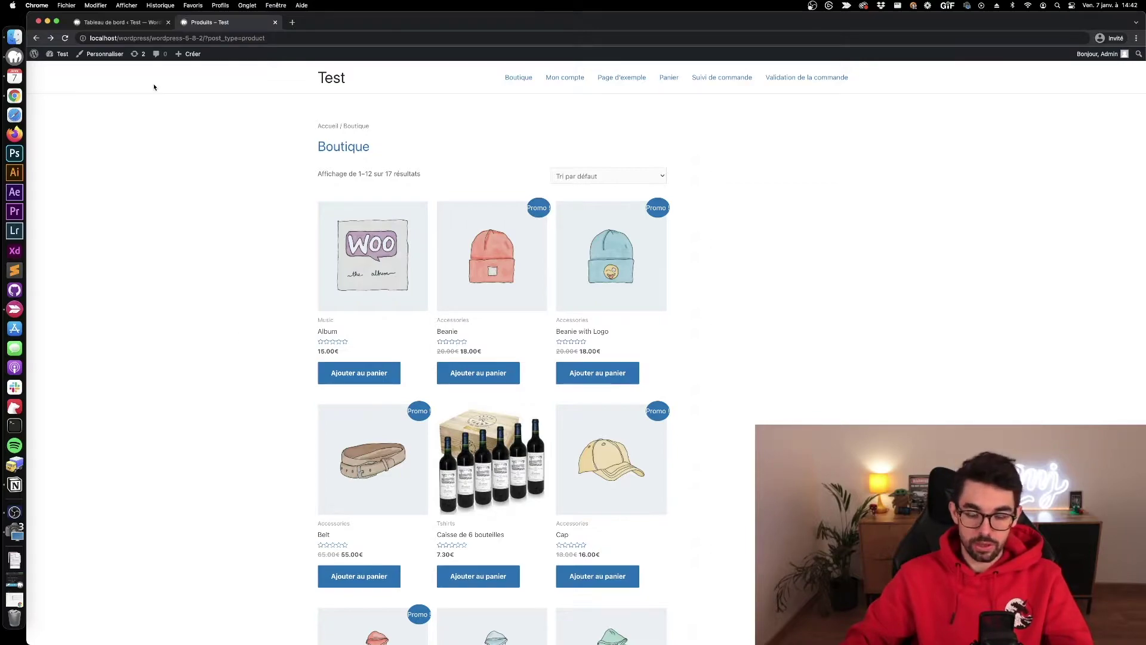
Search the WordPress plugin directory for "unit price" and install and activate WooCommerce Price Per Unit.
{"action": "left_click", "coordinate": [113, 24]}
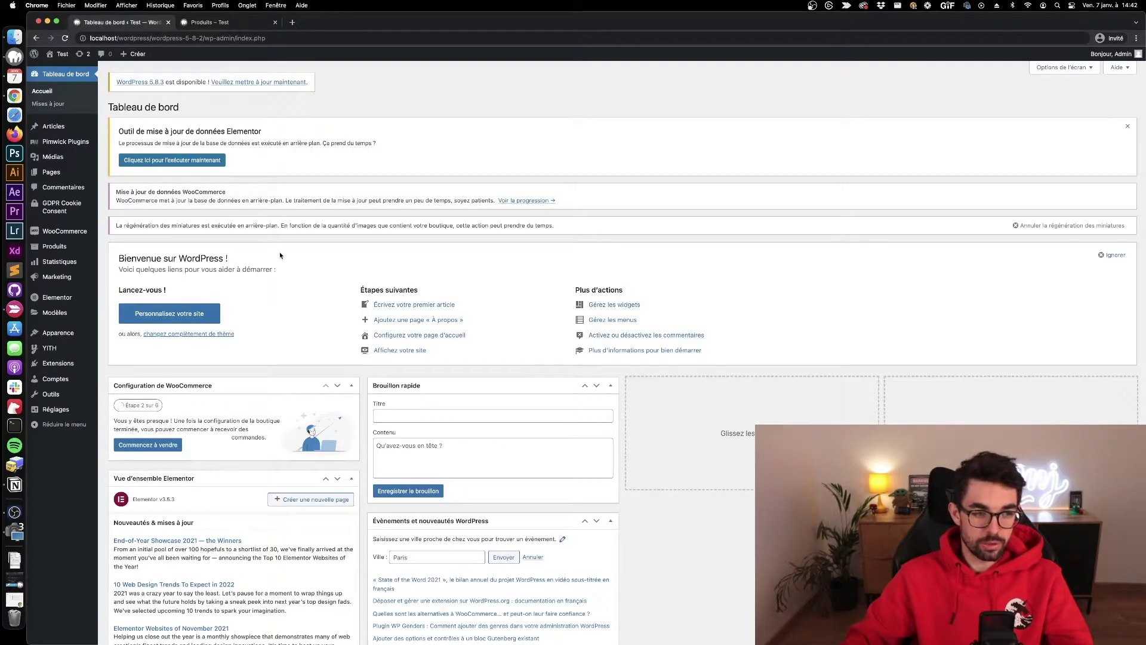
{"action": "mouse_move", "coordinate": [78, 337]}
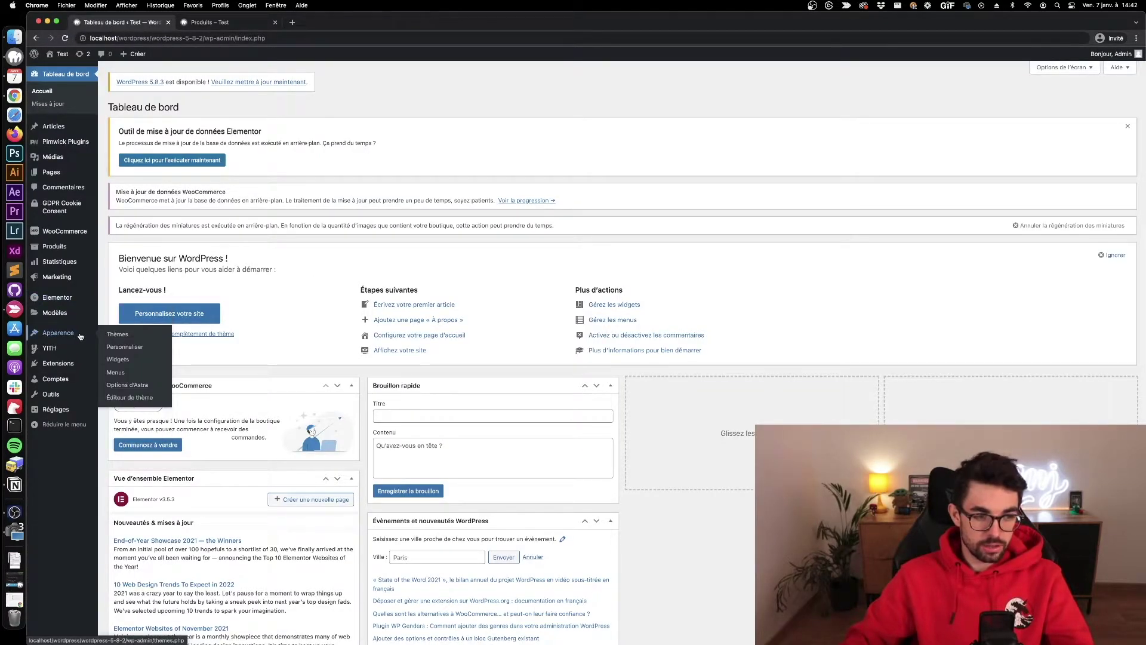
{"action": "mouse_move", "coordinate": [59, 363]}
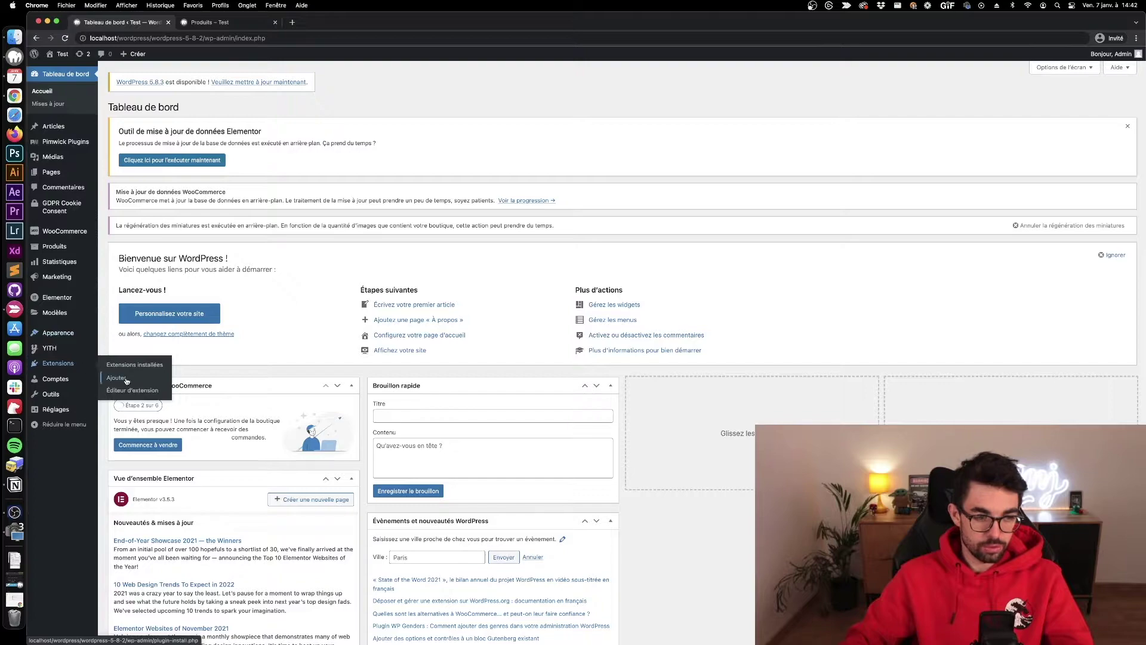
{"action": "left_click", "coordinate": [136, 377]}
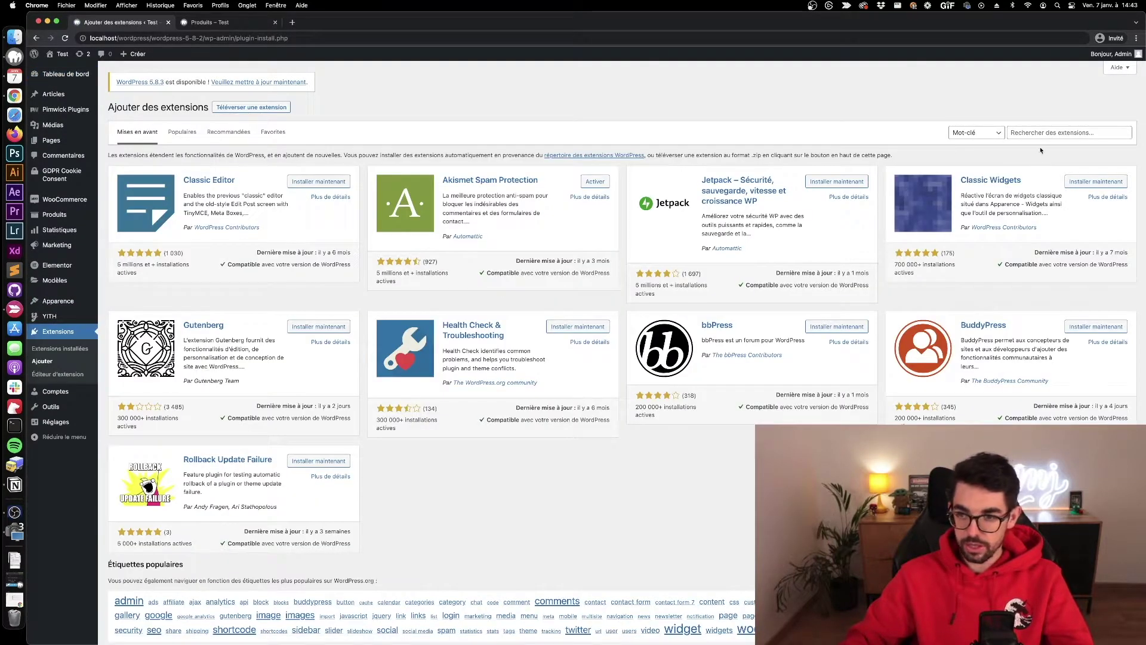
{"action": "left_click", "coordinate": [1041, 133]}
{"action": "type", "text": "unit price"}
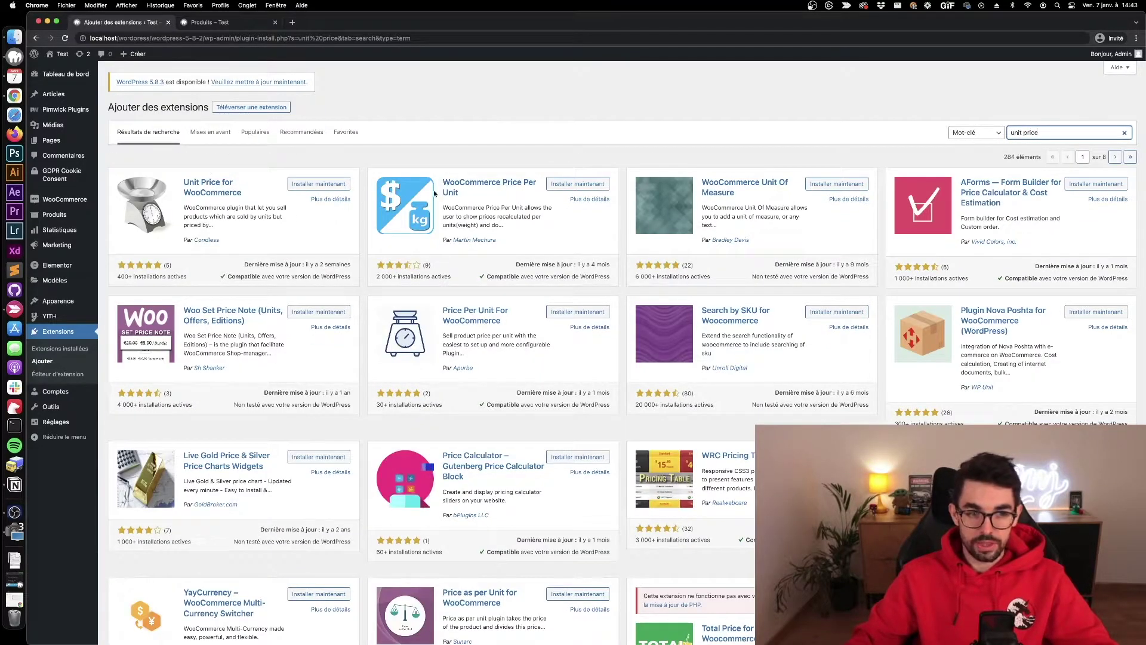
{"action": "left_click", "coordinate": [562, 190]}
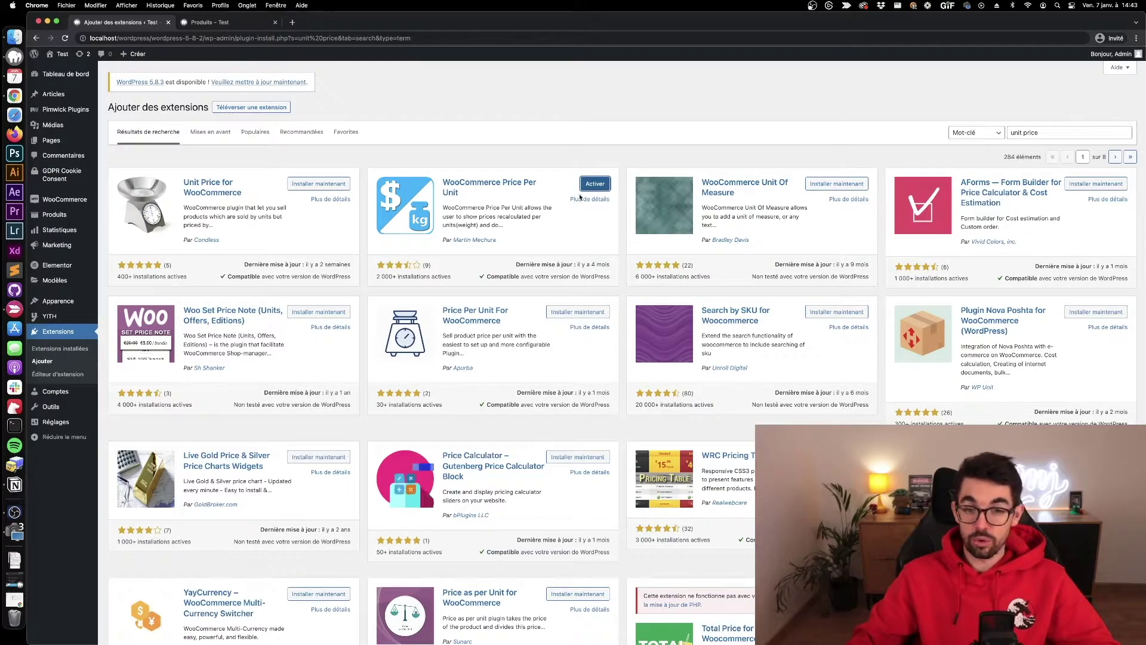
{"action": "left_click", "coordinate": [591, 184]}
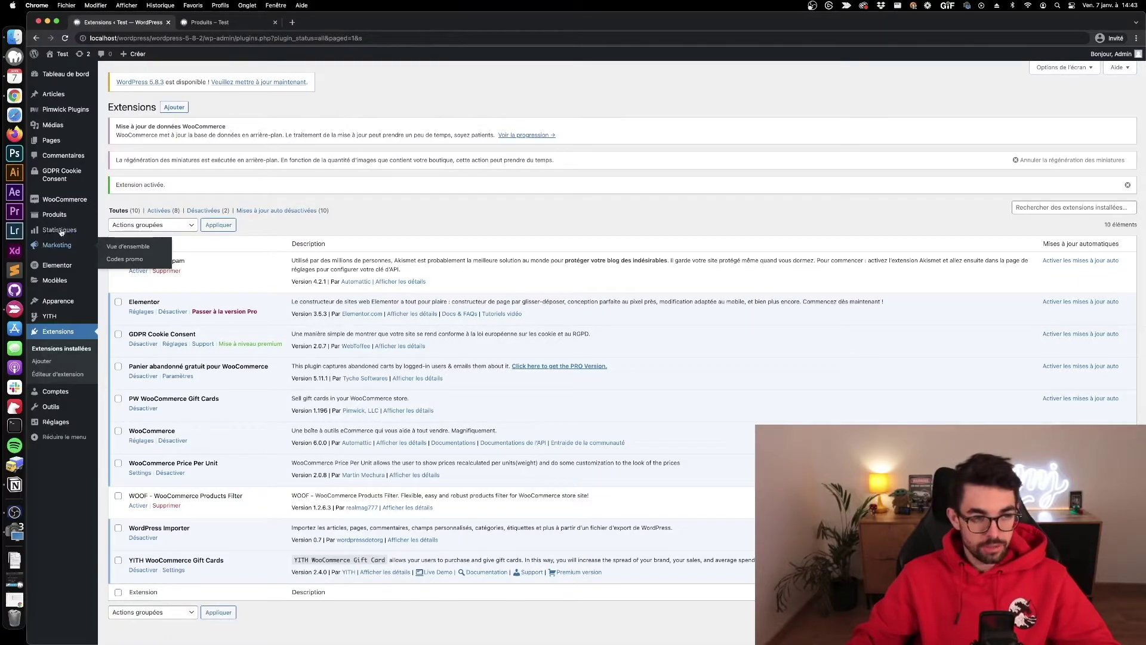
Open the Beanie with Logo product for editing from the full product list.
{"action": "mouse_move", "coordinate": [59, 216]}
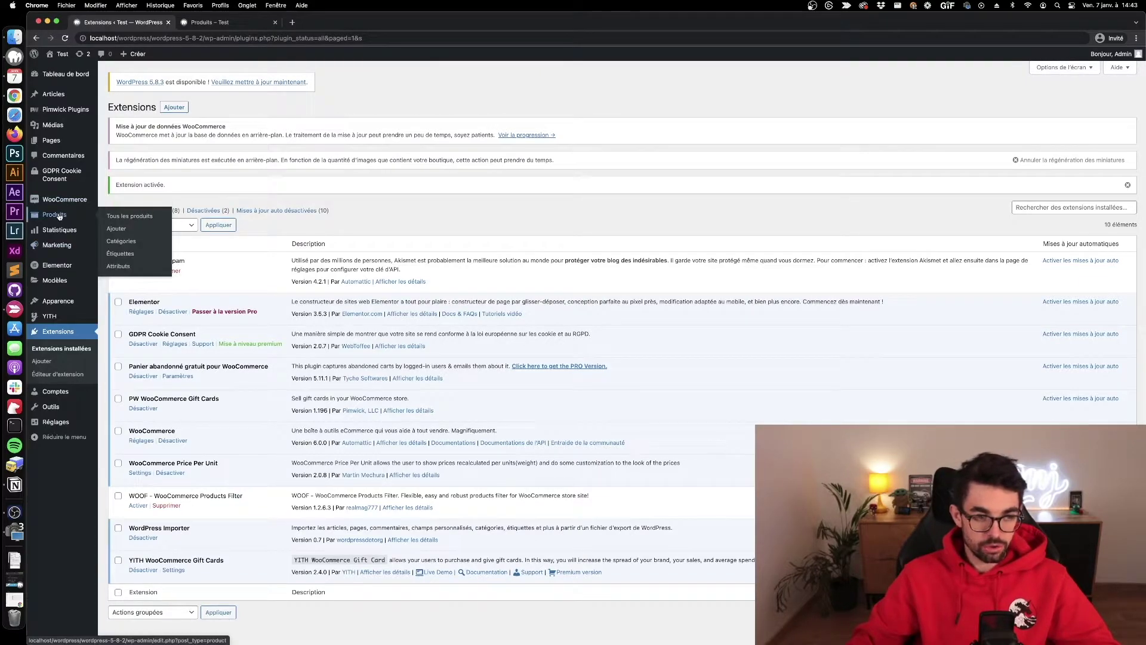
{"action": "left_click", "coordinate": [131, 215]}
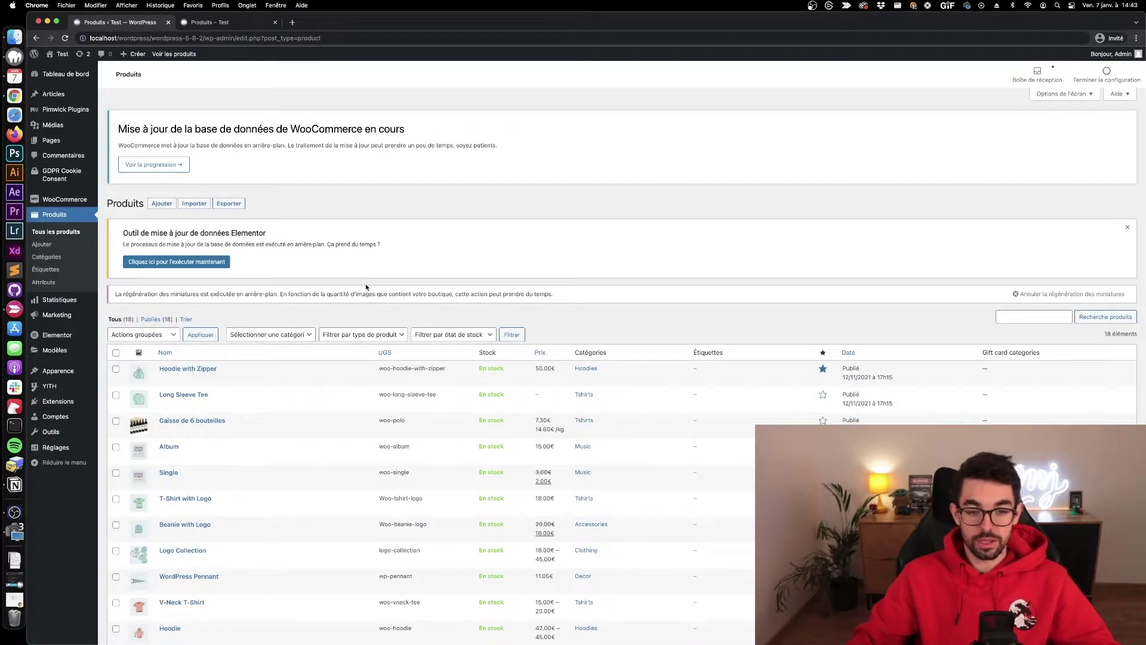
{"action": "scroll", "coordinate": [373, 388], "scroll_direction": "down", "scroll_amount": 2}
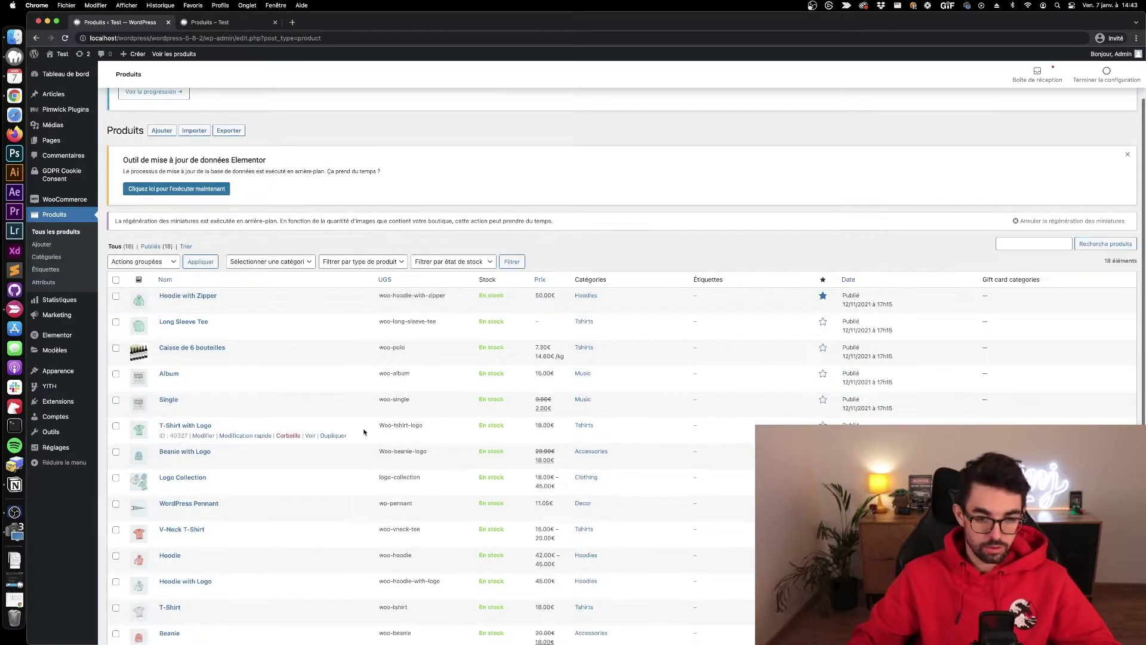
{"action": "left_click", "coordinate": [187, 452]}
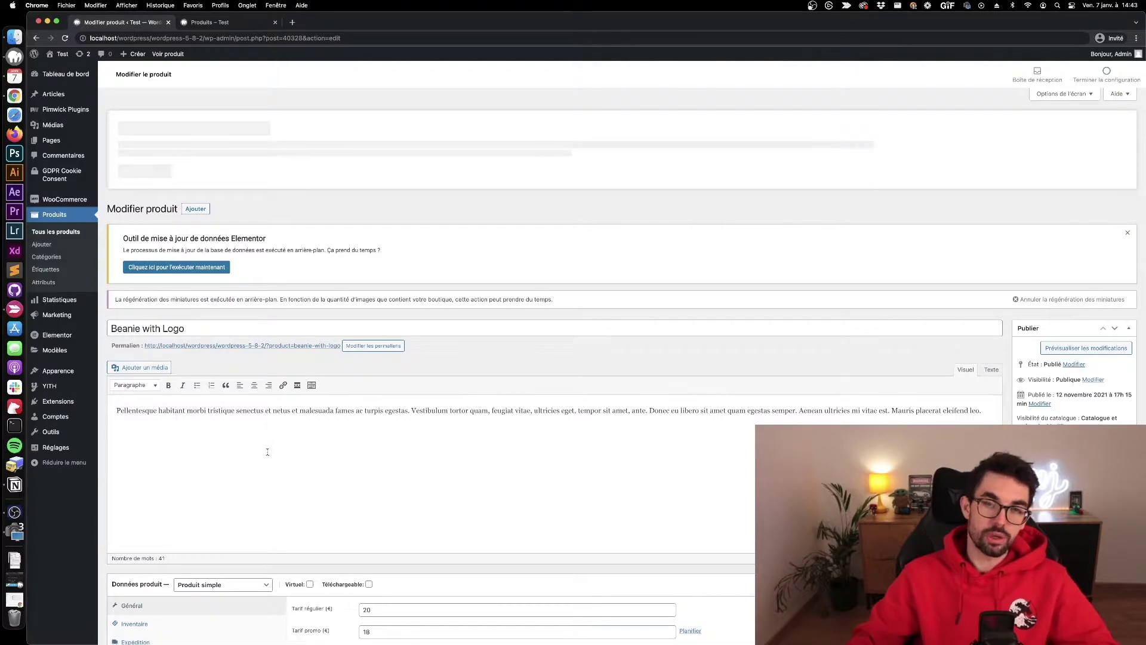
Set the product's shipping weight to 0.400 kg and update the product.
{"action": "scroll", "coordinate": [336, 476], "scroll_direction": "down", "scroll_amount": 3}
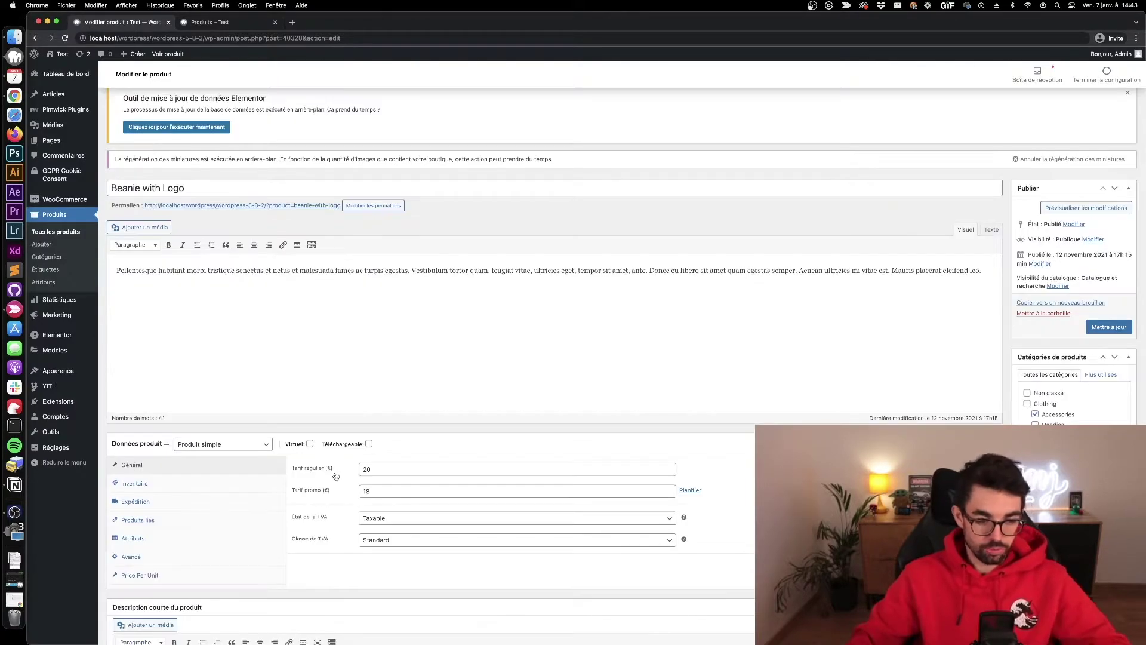
{"action": "left_click", "coordinate": [179, 485]}
{"action": "left_click", "coordinate": [174, 506]}
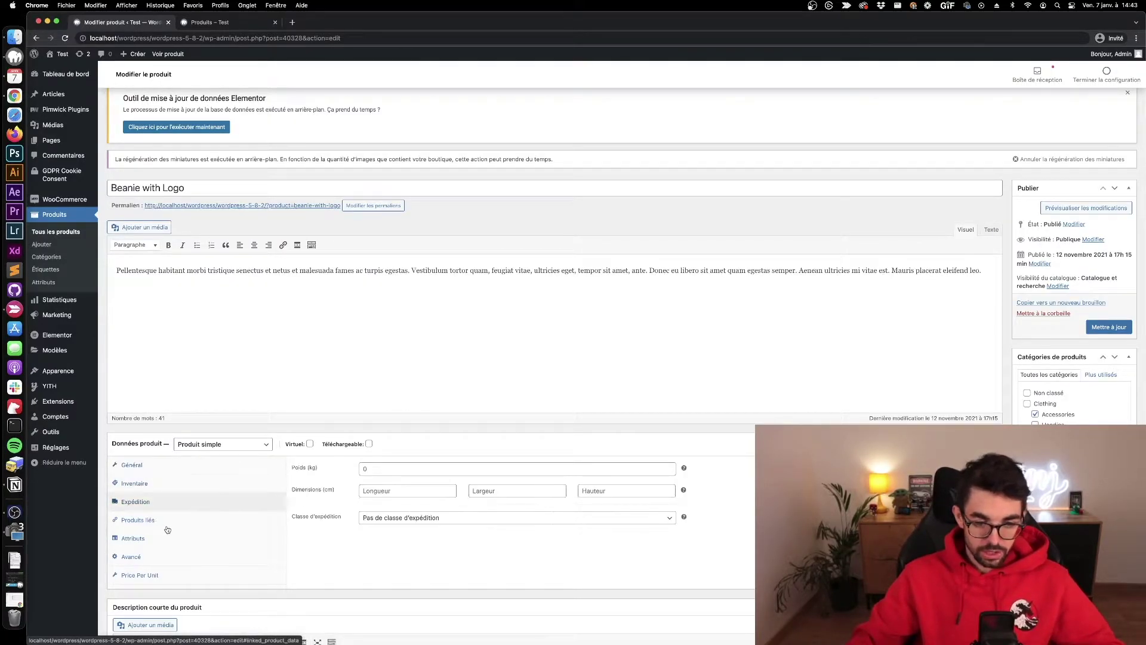
{"action": "left_click", "coordinate": [360, 470]}
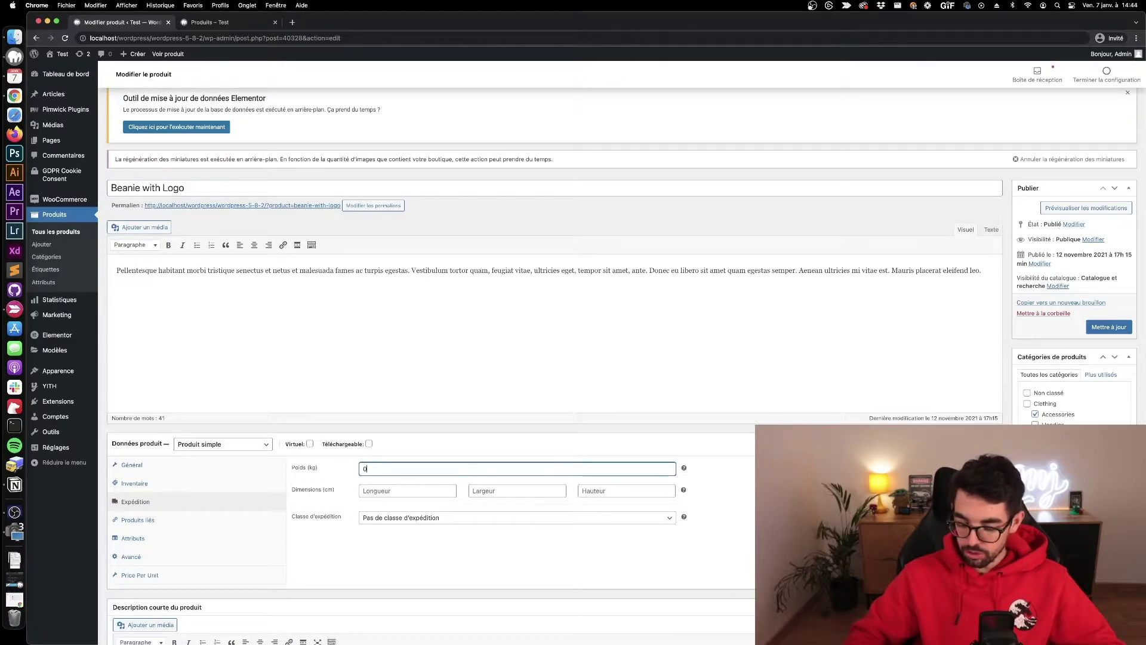
{"action": "type", "text": "0,"}
{"action": "key", "text": "BackSpace"}
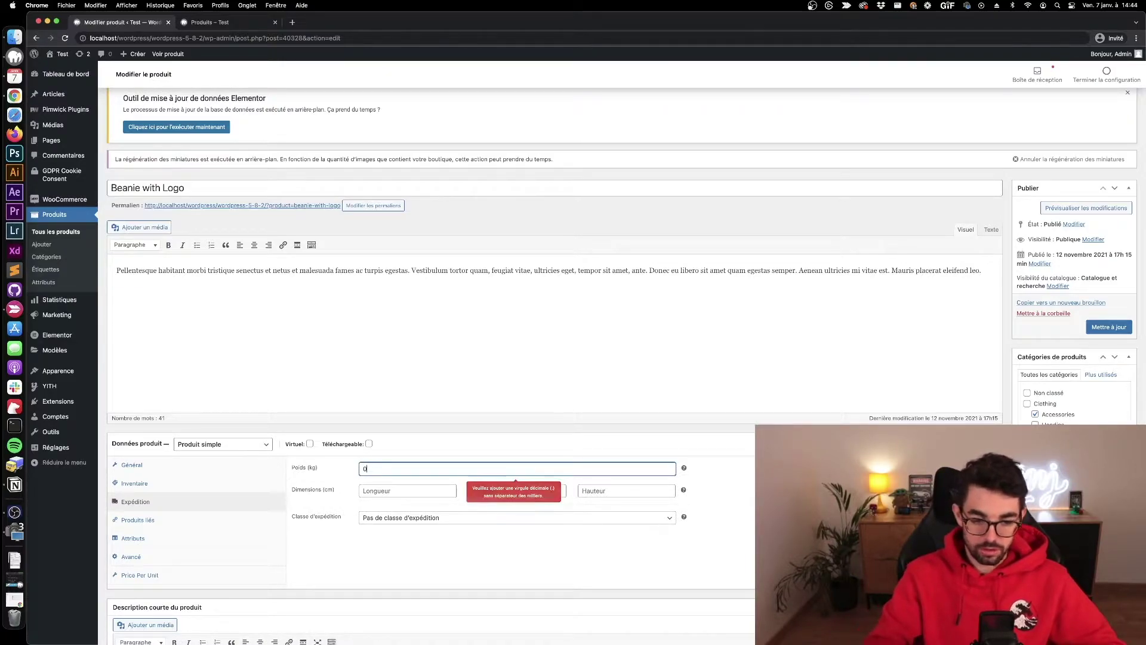
{"action": "type", "text": ".400"}
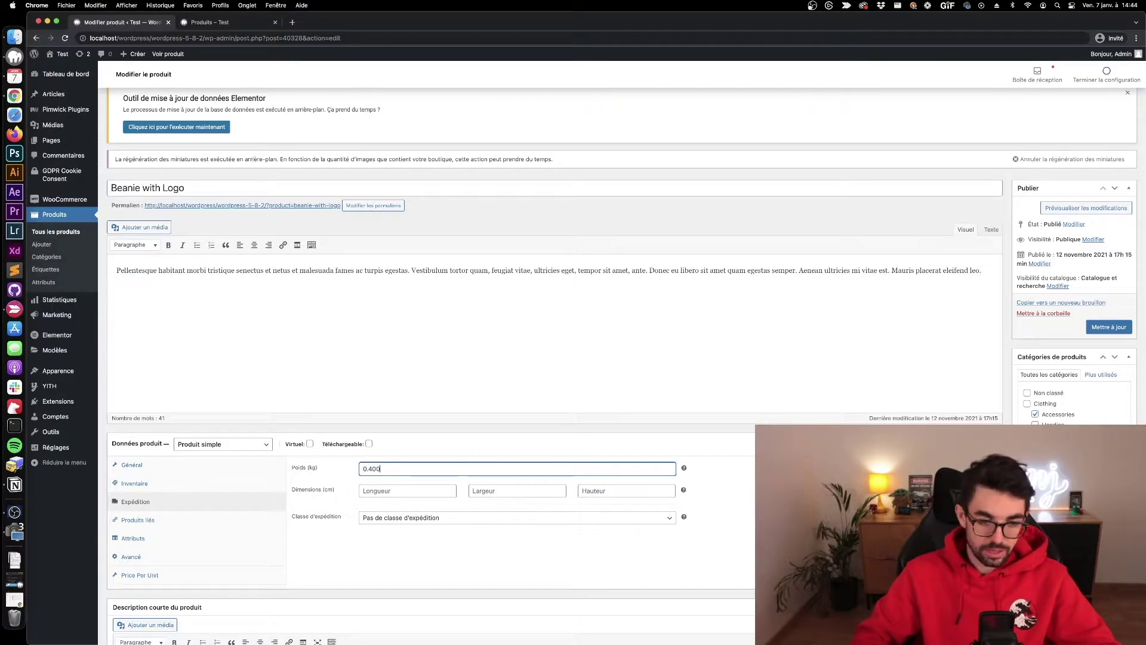
{"action": "key", "text": "Return"}
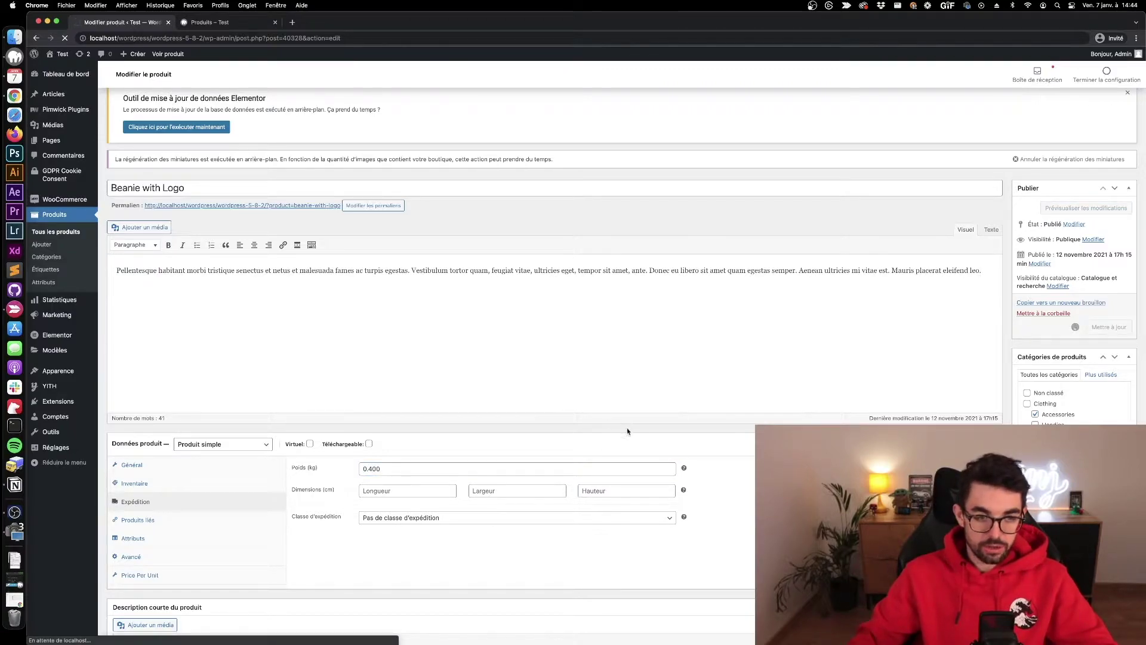
Check the per-kilogram price of Beanie with Logo on the storefront's shop page and on its product page.
{"action": "key", "text": "ctrl+Tab"}
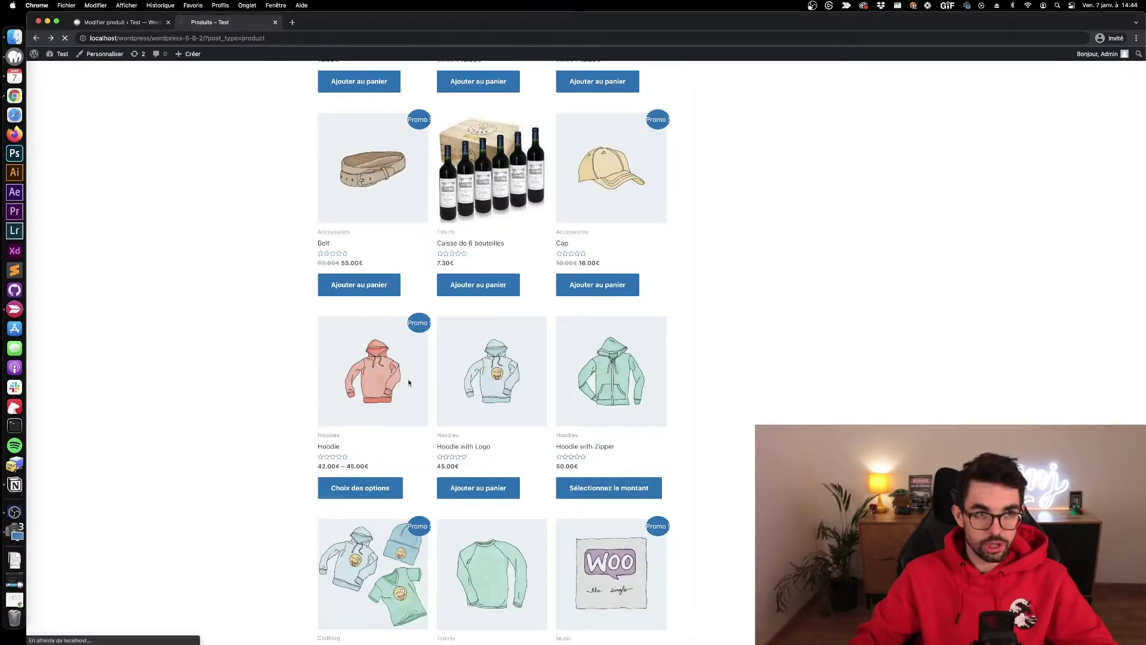
{"action": "key", "text": "super+f"}
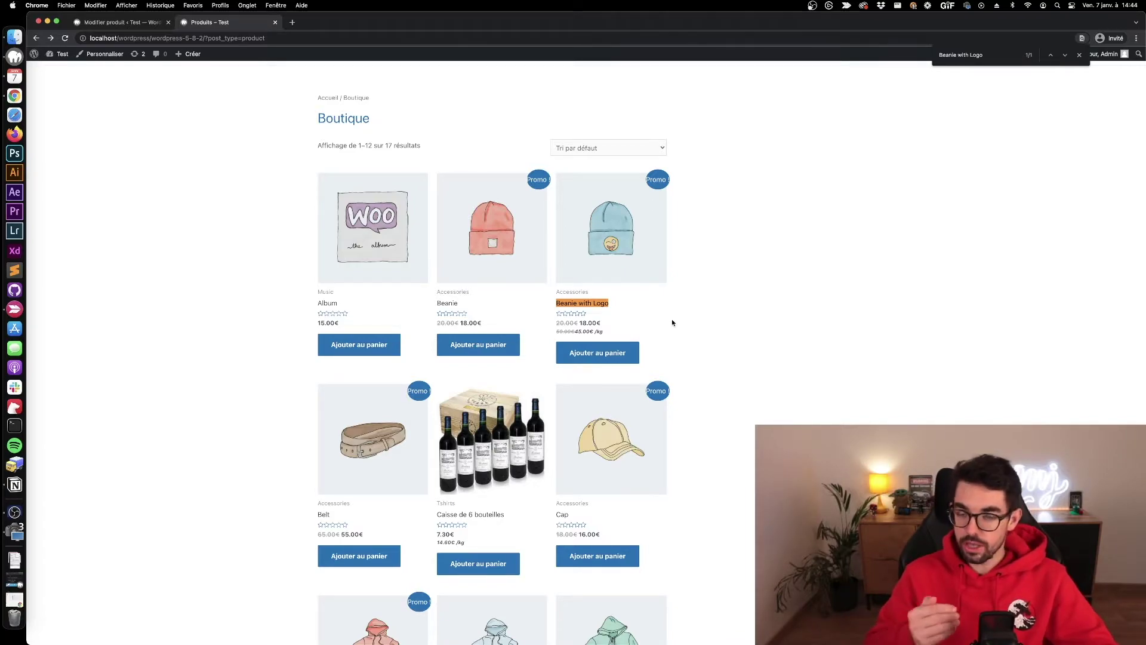
{"action": "scroll", "coordinate": [579, 331], "scroll_direction": "down", "scroll_amount": 1}
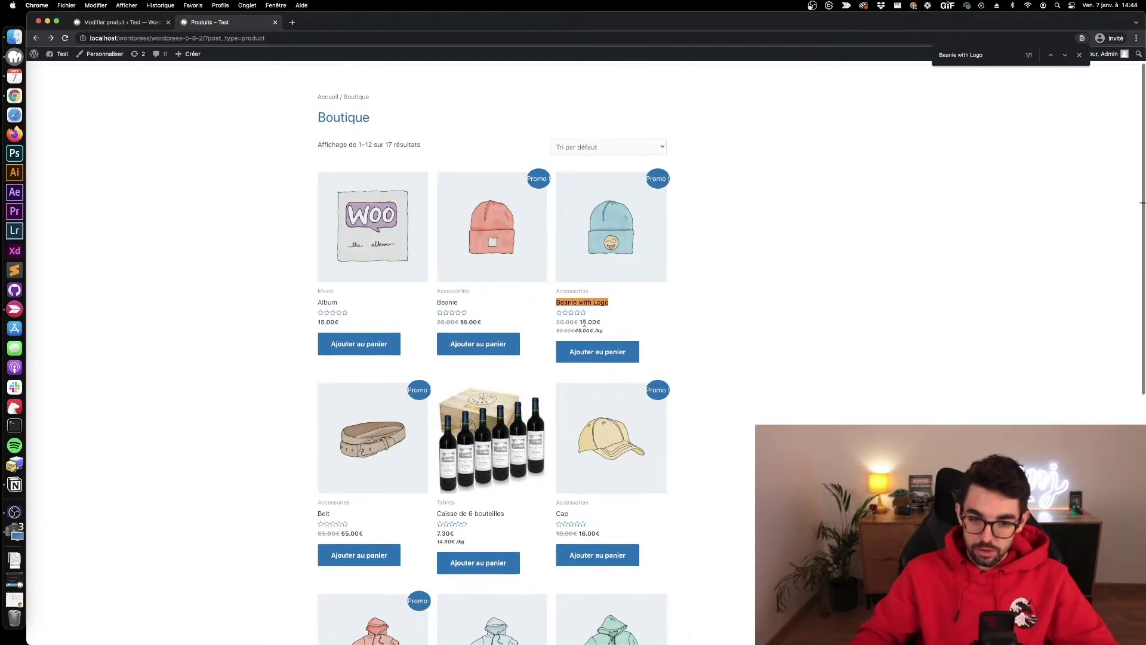
{"action": "left_click_drag", "start_coordinate": [575, 331], "coordinate": [610, 335]}
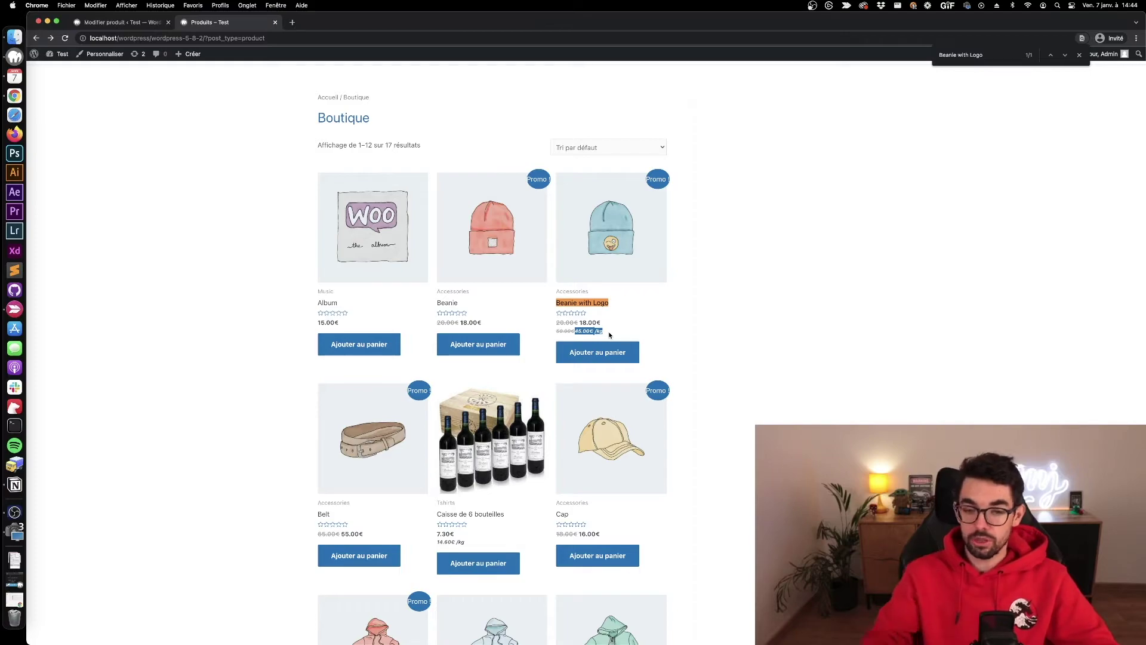
{"action": "left_click", "coordinate": [606, 333]}
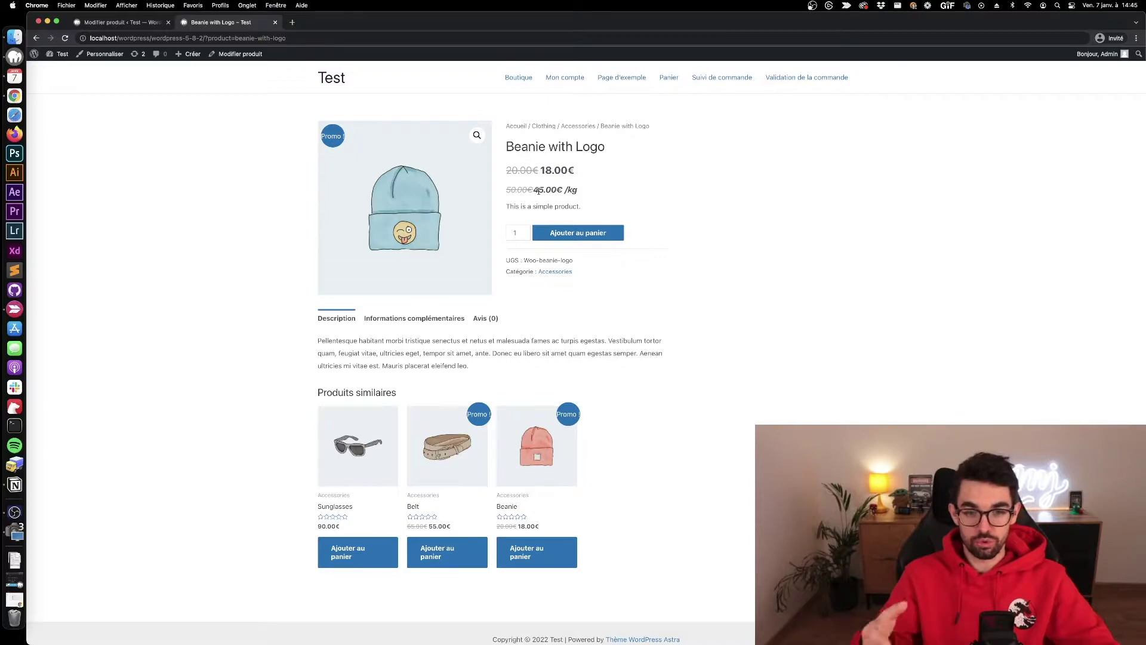
{"action": "left_click_drag", "start_coordinate": [578, 190], "coordinate": [507, 188]}
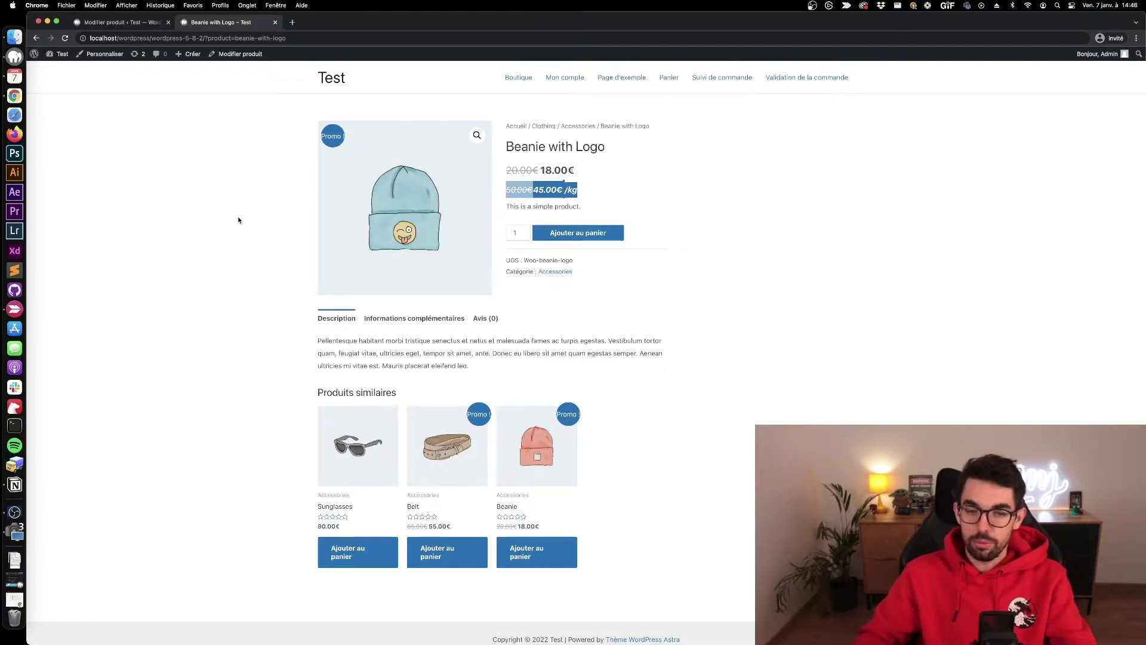
Open the WooCommerce Price Per Unit settings from the installed plugins and review the general, variable product and price recalculation options.
{"action": "left_click", "coordinate": [117, 22]}
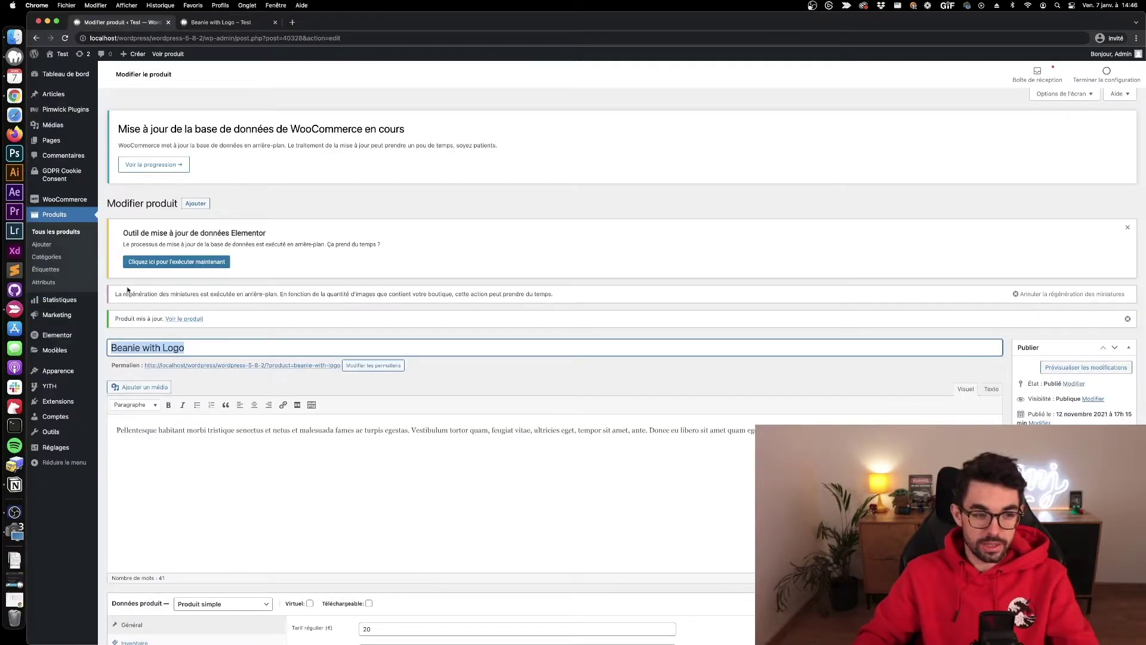
{"action": "left_click", "coordinate": [63, 411]}
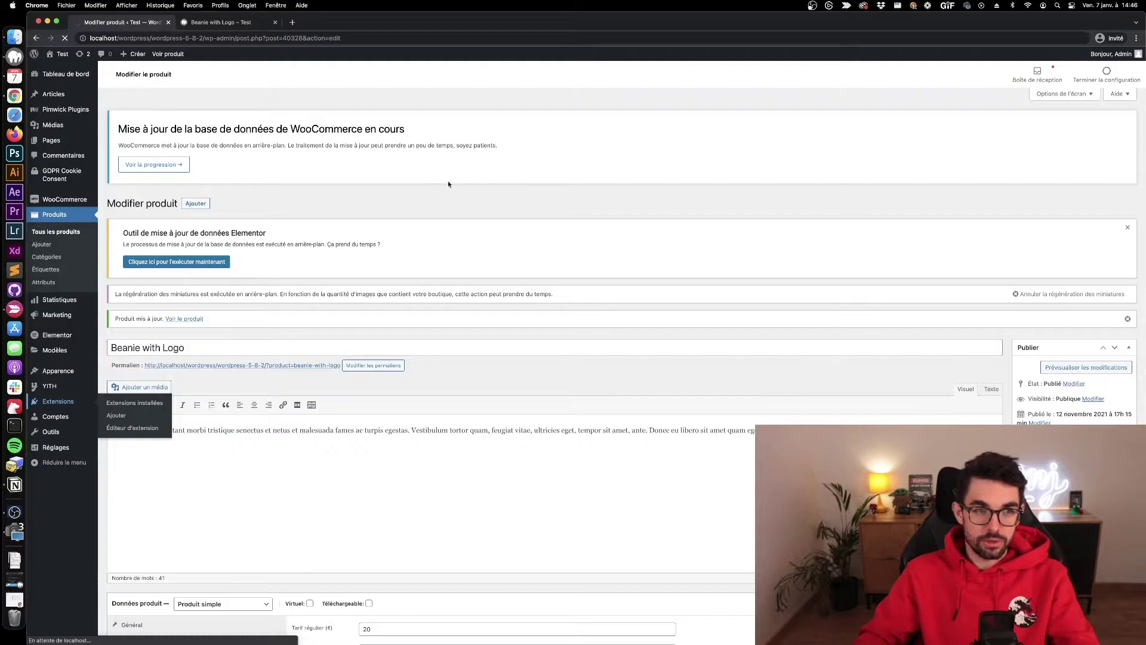
{"action": "key", "text": "ctrl+Tab"}
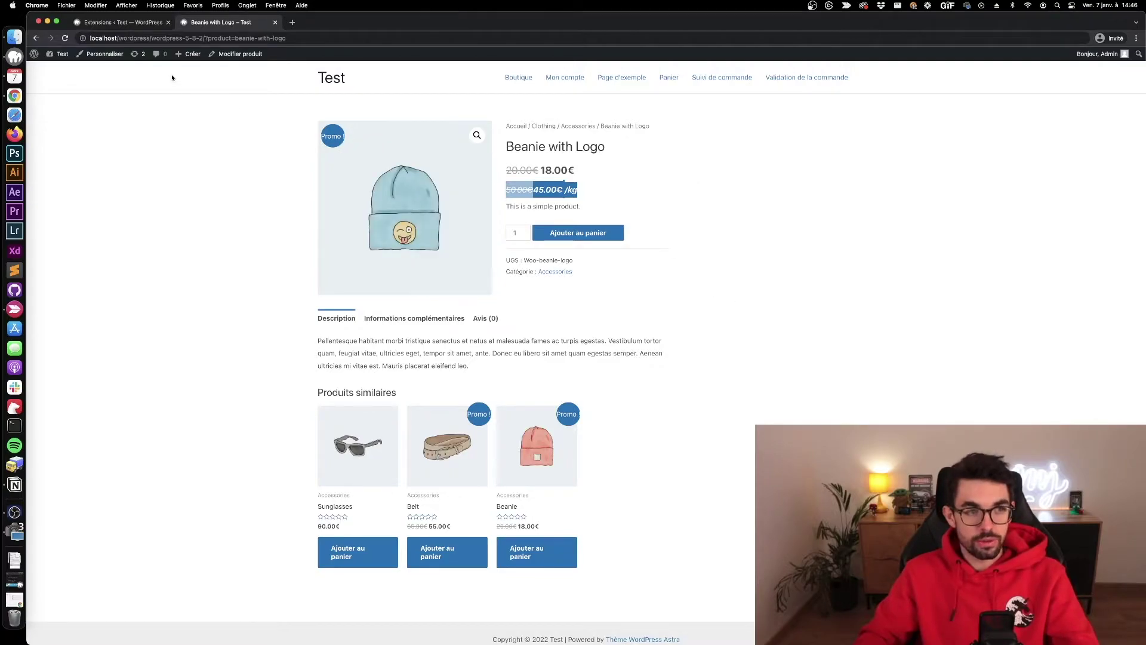
{"action": "left_click", "coordinate": [120, 23]}
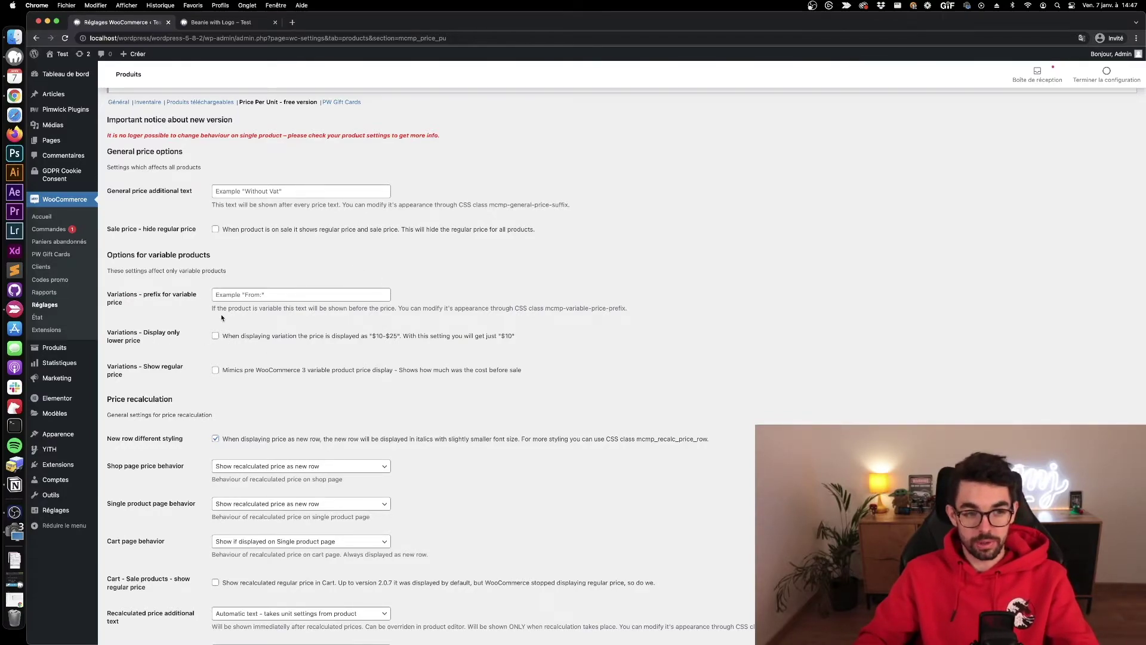
{"action": "scroll", "coordinate": [225, 500], "scroll_direction": "down", "scroll_amount": 4}
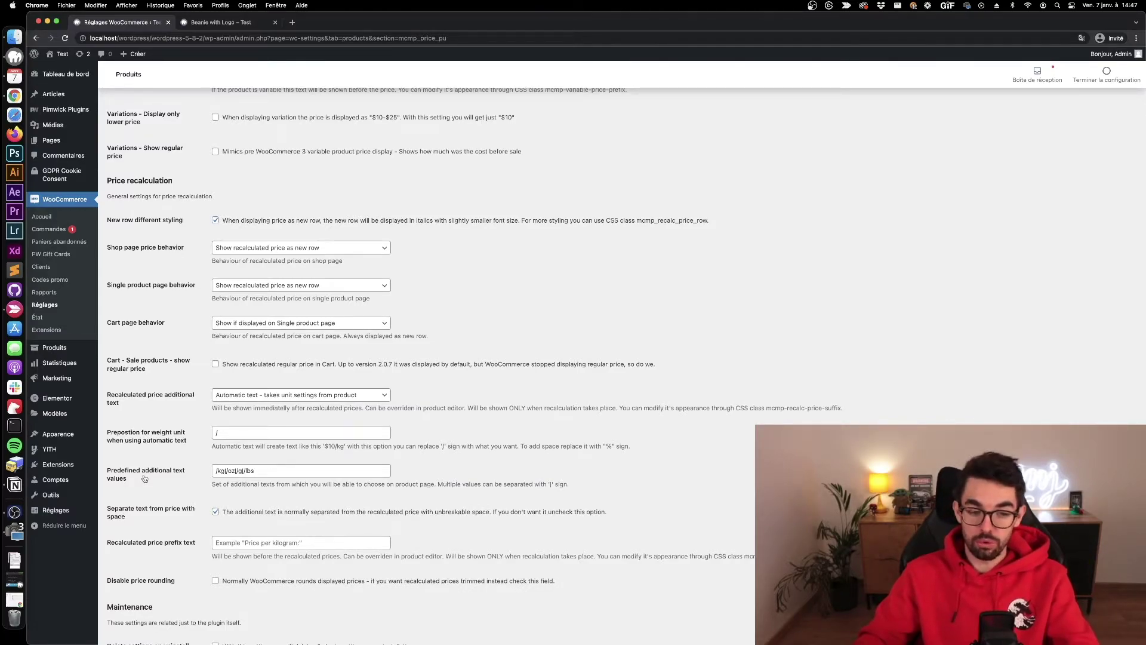
{"action": "scroll", "coordinate": [239, 483], "scroll_direction": "down", "scroll_amount": 2}
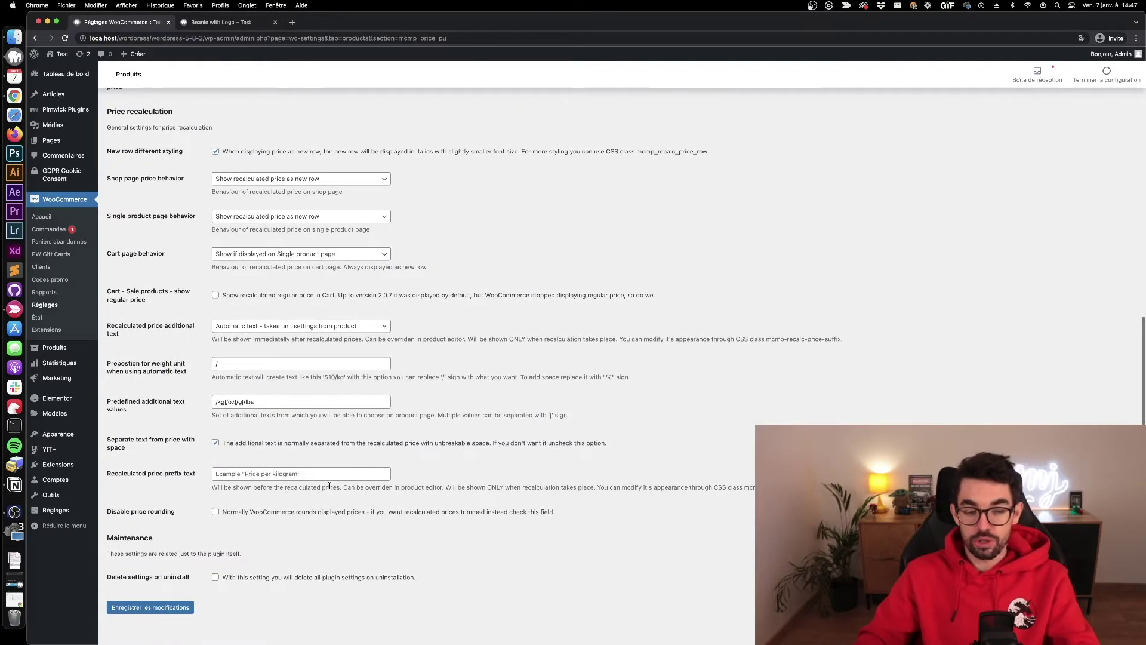
{"action": "scroll", "coordinate": [328, 485], "scroll_direction": "up", "scroll_amount": 3}
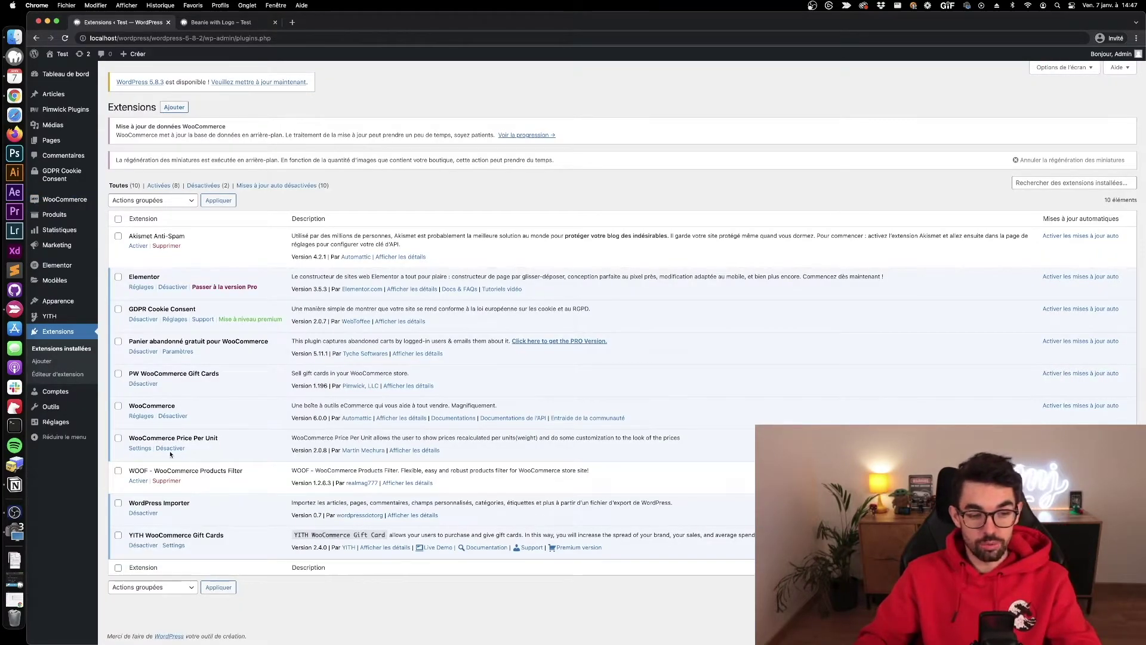
Deactivate WooCommerce Price Per Unit and search the plugin directory again for "unit price".
{"action": "left_click", "coordinate": [163, 447]}
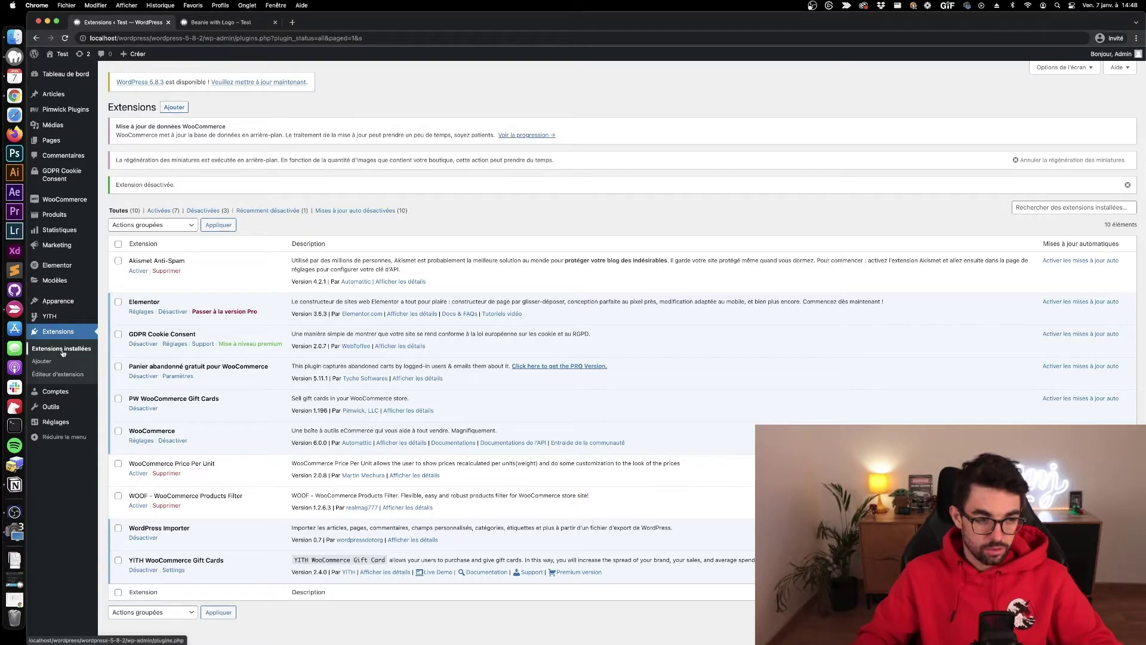
{"action": "left_click", "coordinate": [42, 361]}
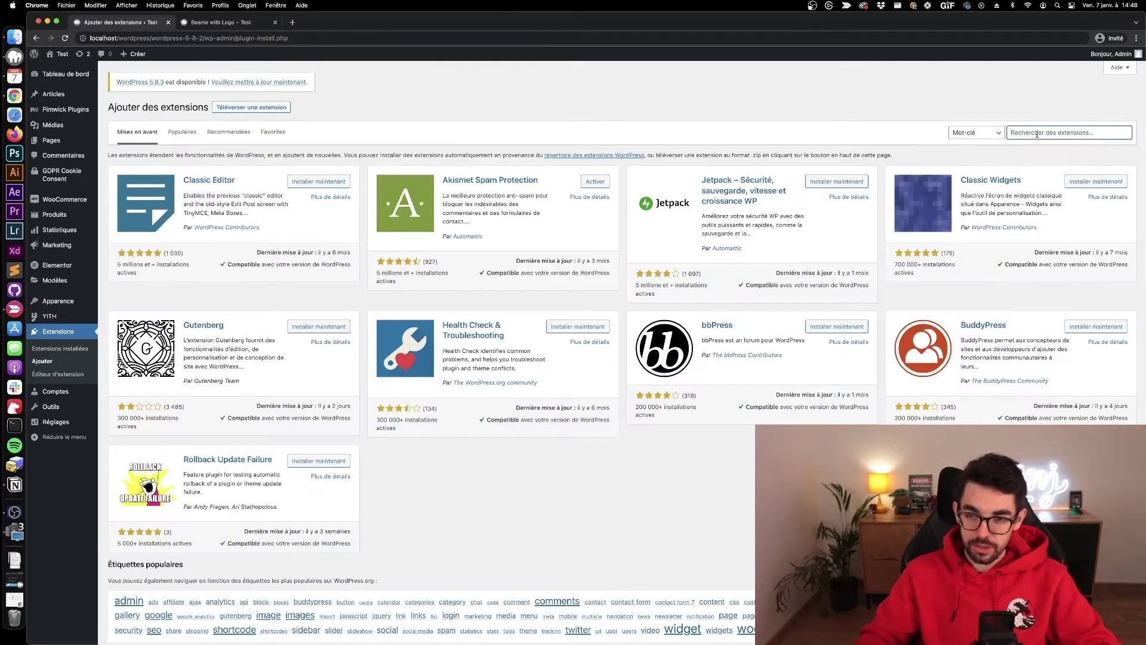
{"action": "left_click", "coordinate": [1036, 134]}
{"action": "type", "text": "unit price"}
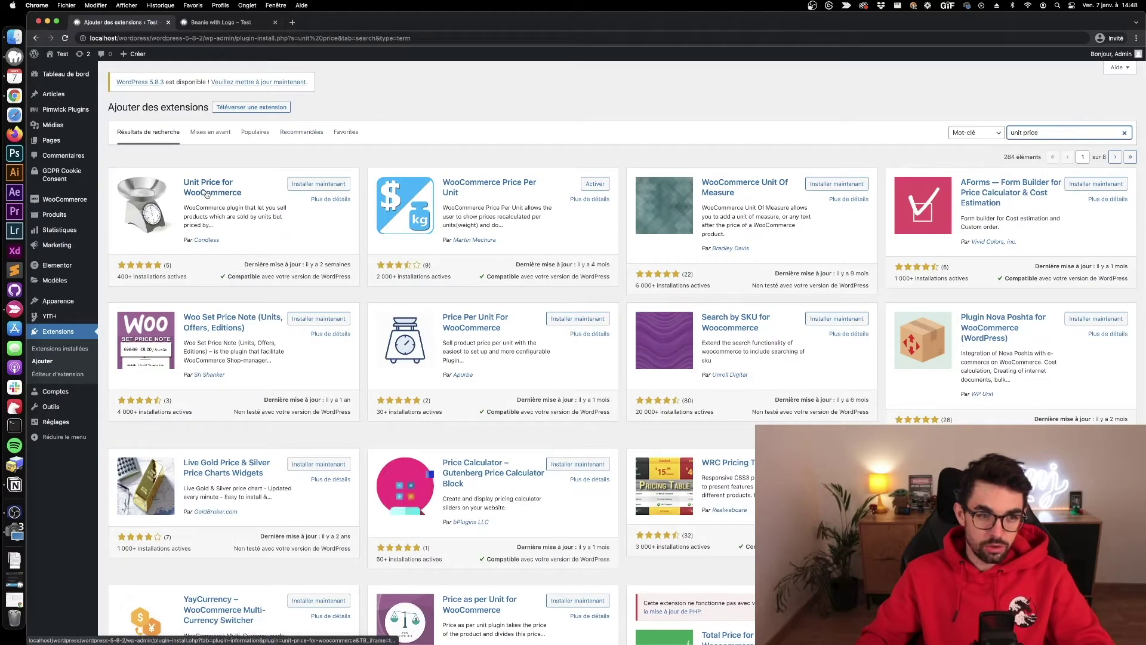
Install and activate the Unit Price for WooCommerce plugin, and deactivate WooCommerce Price Per Unit.
{"action": "left_click", "coordinate": [316, 184]}
{"action": "left_click", "coordinate": [322, 184]}
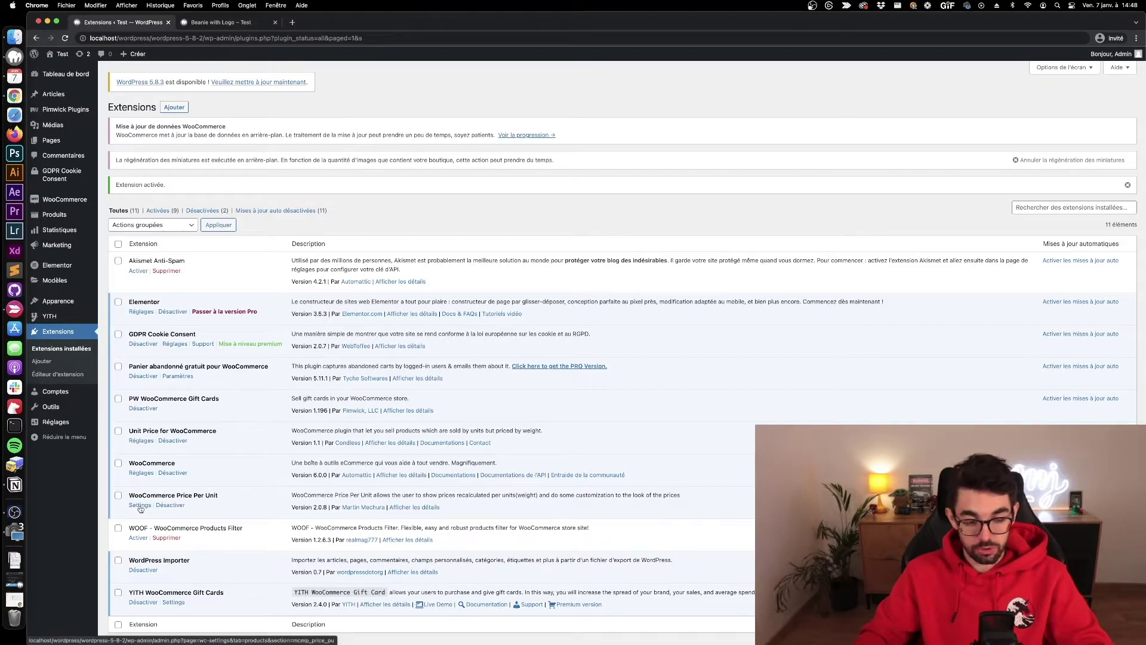
{"action": "left_click", "coordinate": [170, 504]}
Open the Unit Price for WooCommerce settings and review the dimensions, quantity step, quantity suffix and shop page options.
{"action": "left_click", "coordinate": [142, 440]}
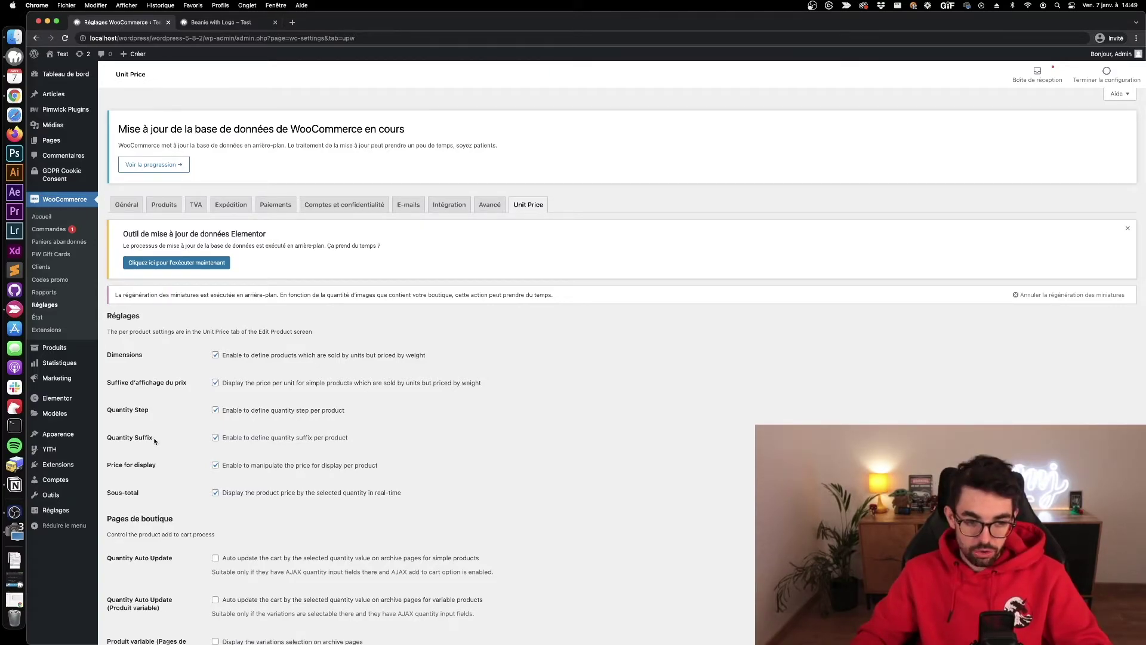
{"action": "left_click_drag", "start_coordinate": [153, 438], "coordinate": [108, 438]}
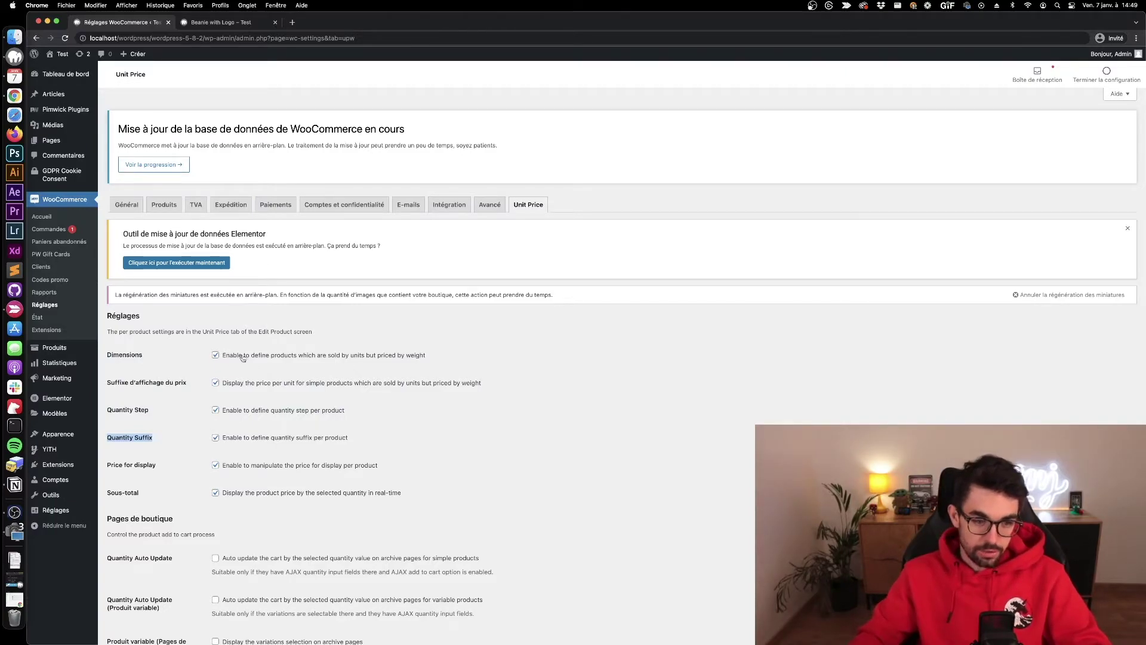
{"action": "scroll", "coordinate": [278, 408], "scroll_direction": "down", "scroll_amount": 1}
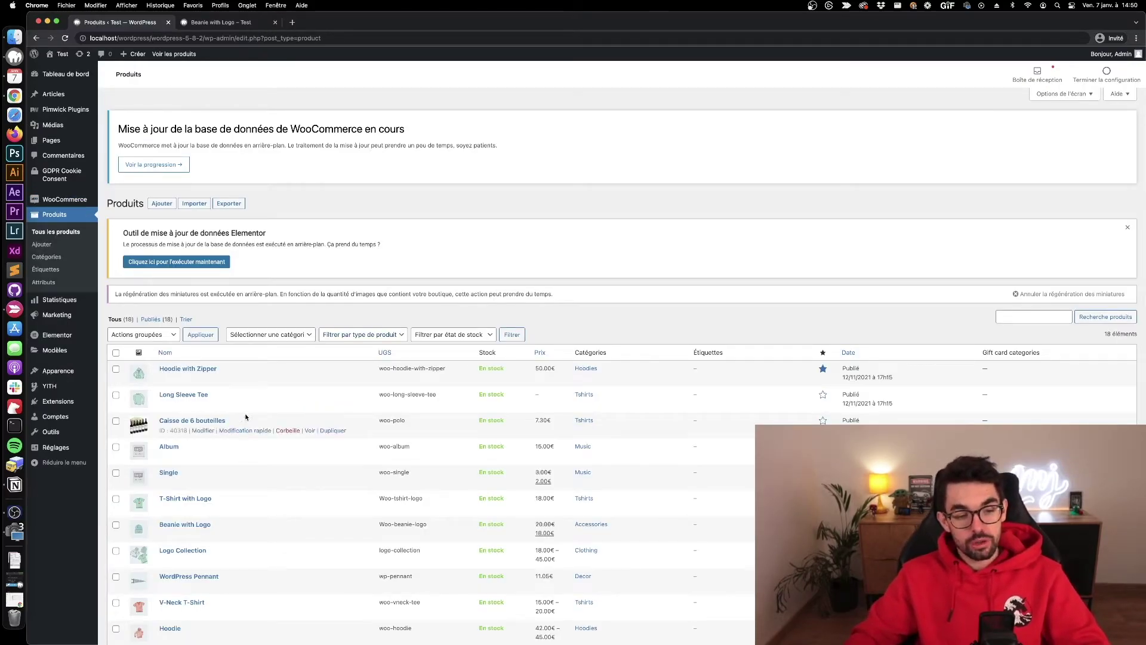
Open the product Caisse de 6 bouteilles for editing and check its unit price and total on its storefront page.
{"action": "left_click", "coordinate": [219, 422]}
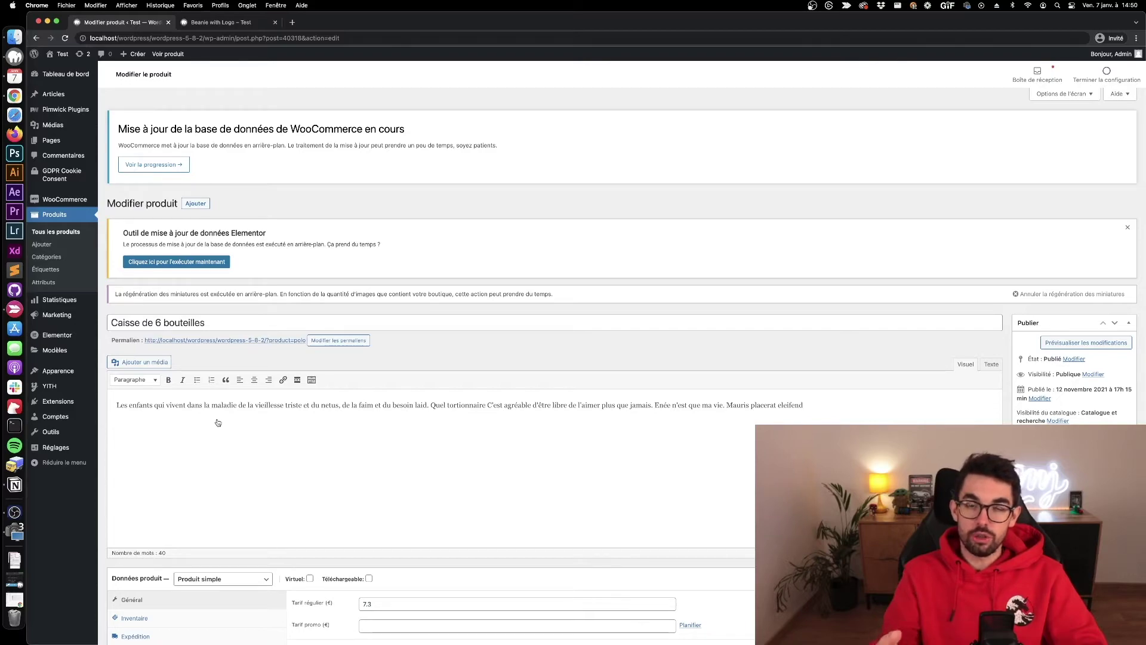
{"action": "left_click", "coordinate": [272, 340], "text": "super"}
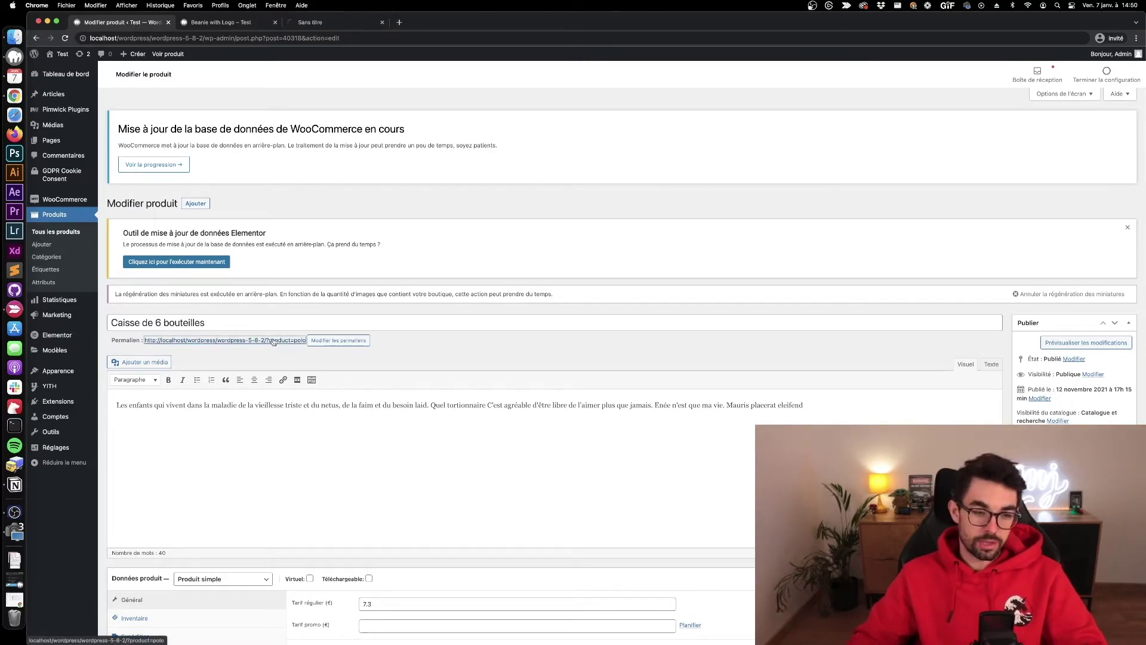
{"action": "left_click", "coordinate": [275, 22]}
{"action": "left_click", "coordinate": [222, 24]}
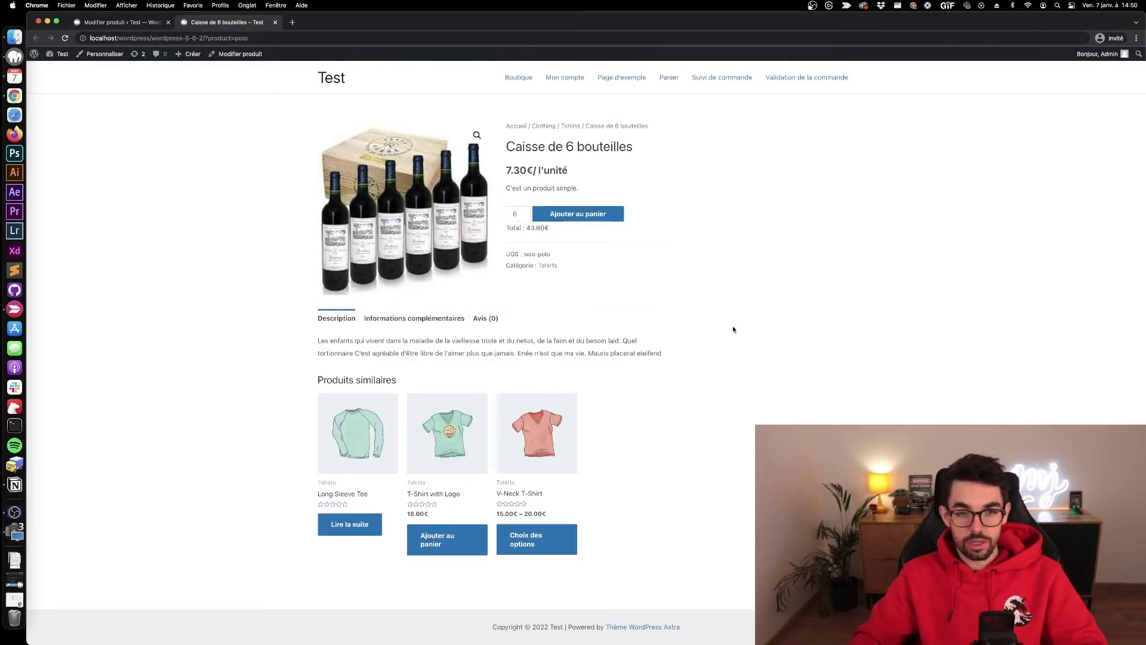
{"action": "left_click_drag", "start_coordinate": [571, 174], "coordinate": [508, 172]}
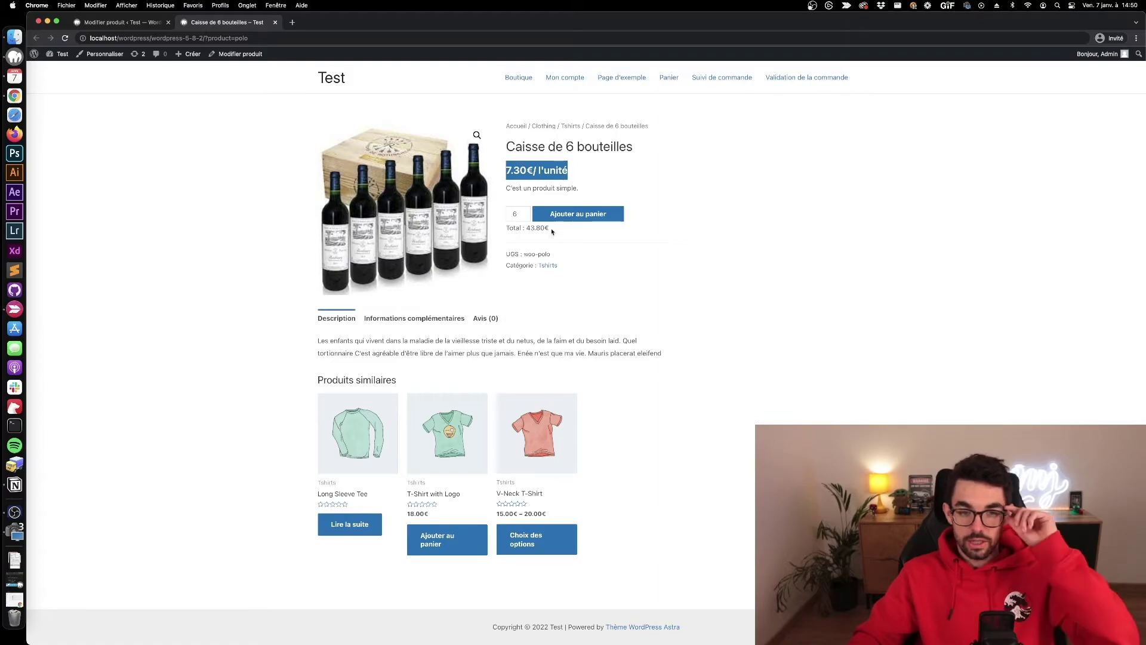
{"action": "left_click_drag", "start_coordinate": [549, 230], "coordinate": [504, 230]}
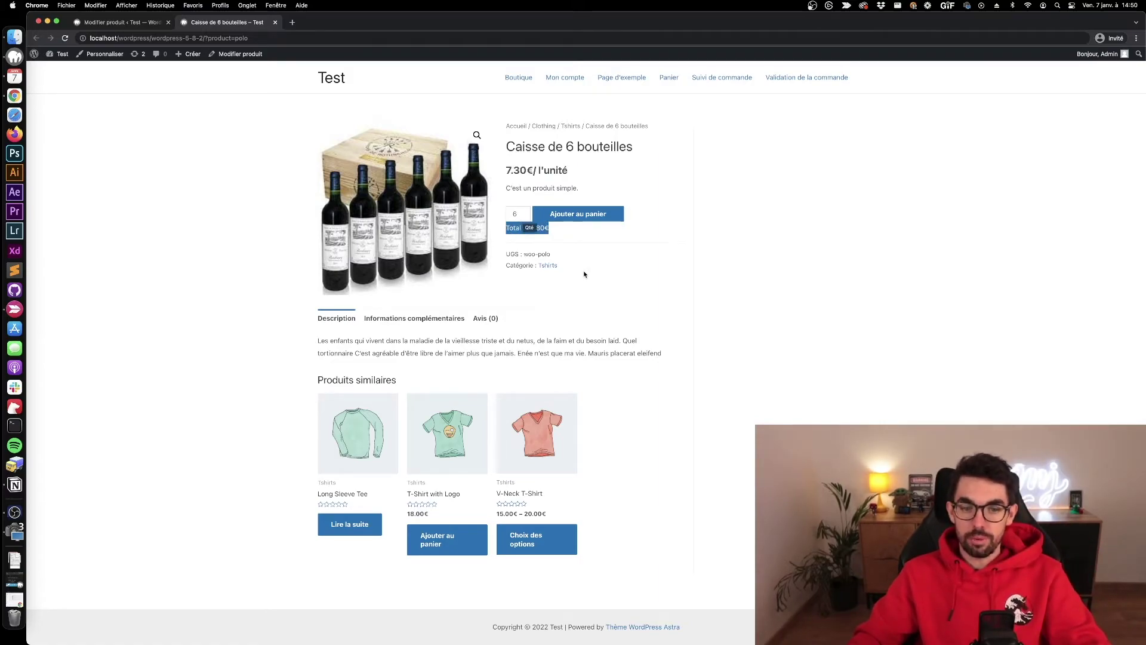
{"action": "left_click", "coordinate": [594, 259]}
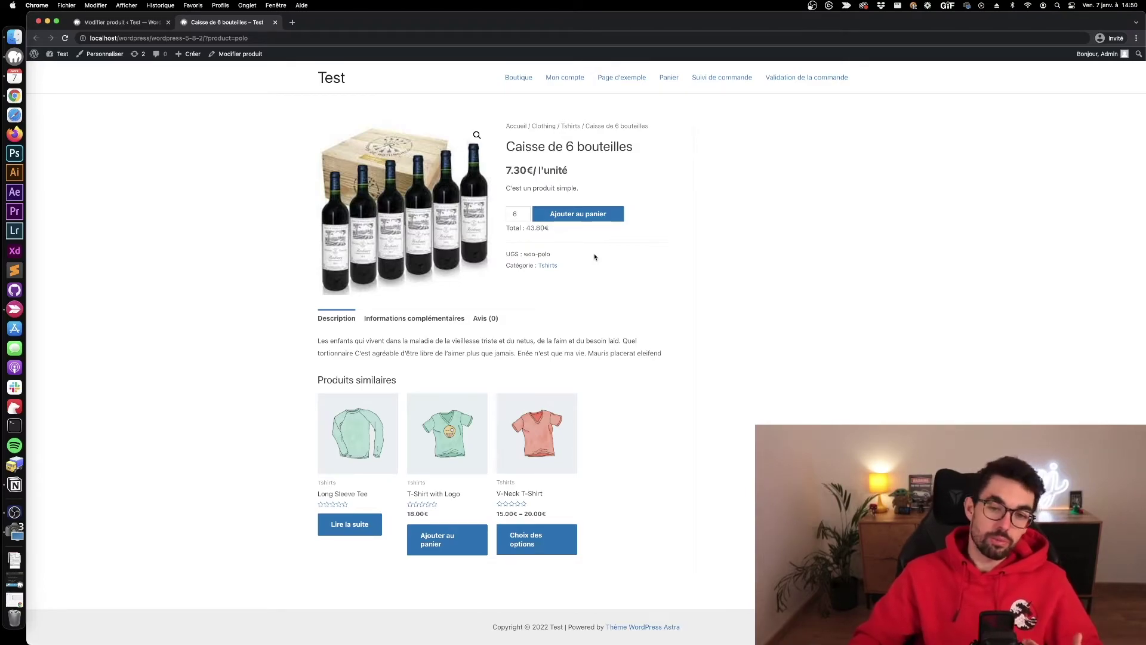
Examine the Unit Price options in the product data of Caisse de 6 bouteilles, from Dimensions and Quantity Step to Price Suffix.
{"action": "left_click", "coordinate": [123, 22]}
{"action": "scroll", "coordinate": [465, 306], "scroll_direction": "down", "scroll_amount": 10}
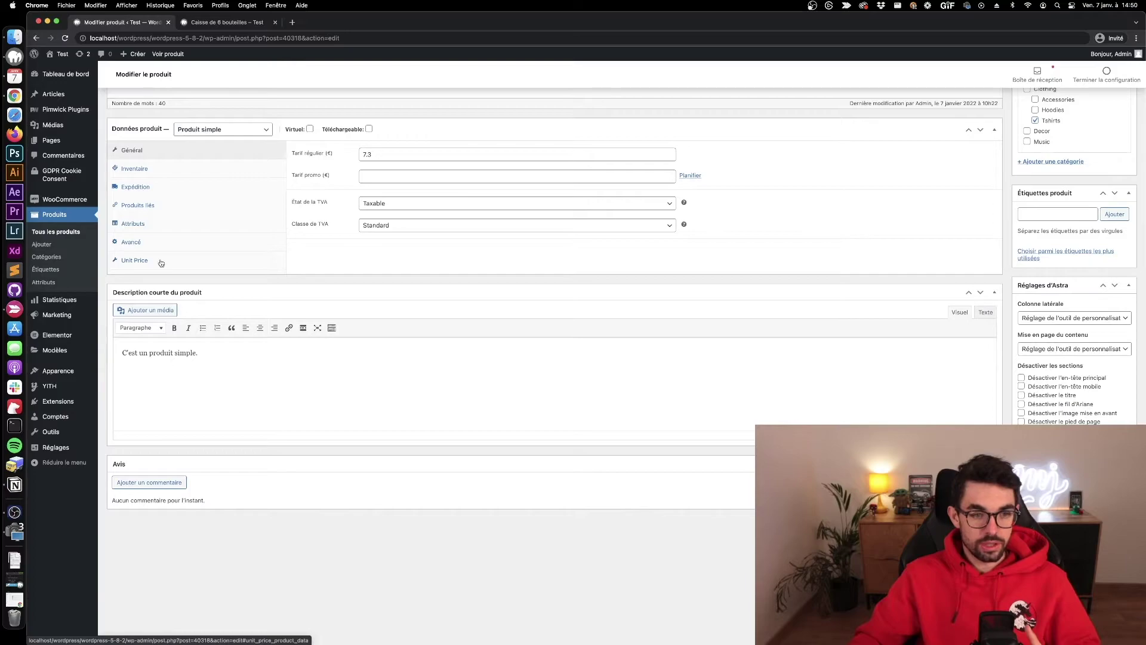
{"action": "left_click", "coordinate": [160, 263]}
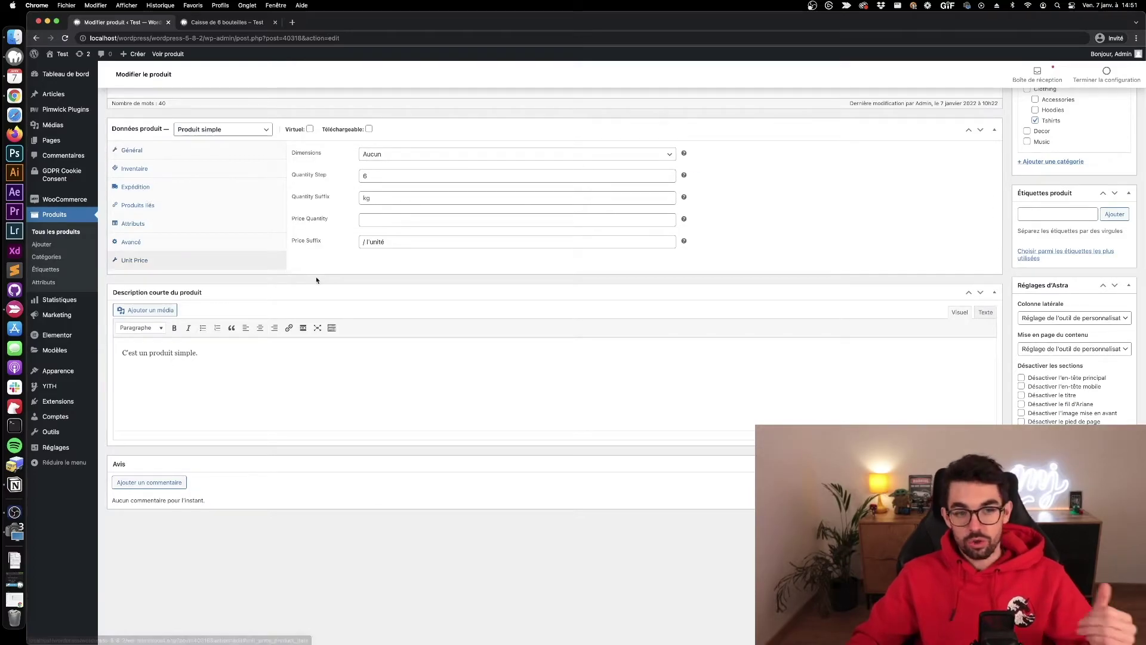
{"action": "scroll", "coordinate": [349, 253], "scroll_direction": "up", "scroll_amount": 5}
{"action": "scroll", "coordinate": [349, 253], "scroll_direction": "down", "scroll_amount": 5}
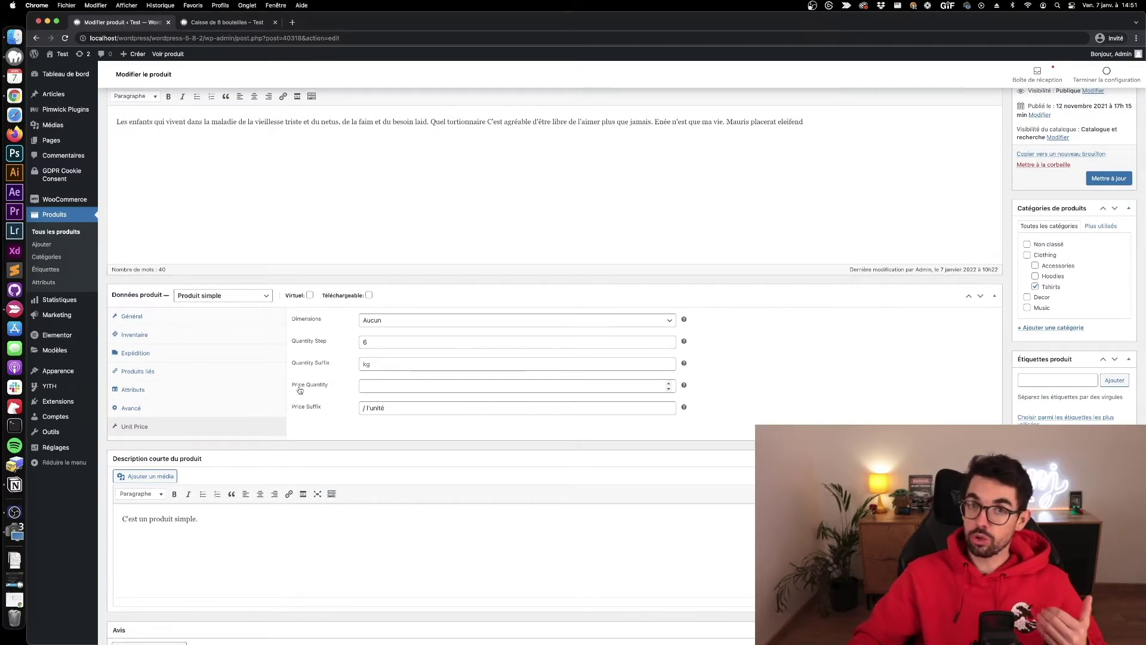
{"action": "left_click", "coordinate": [371, 323]}
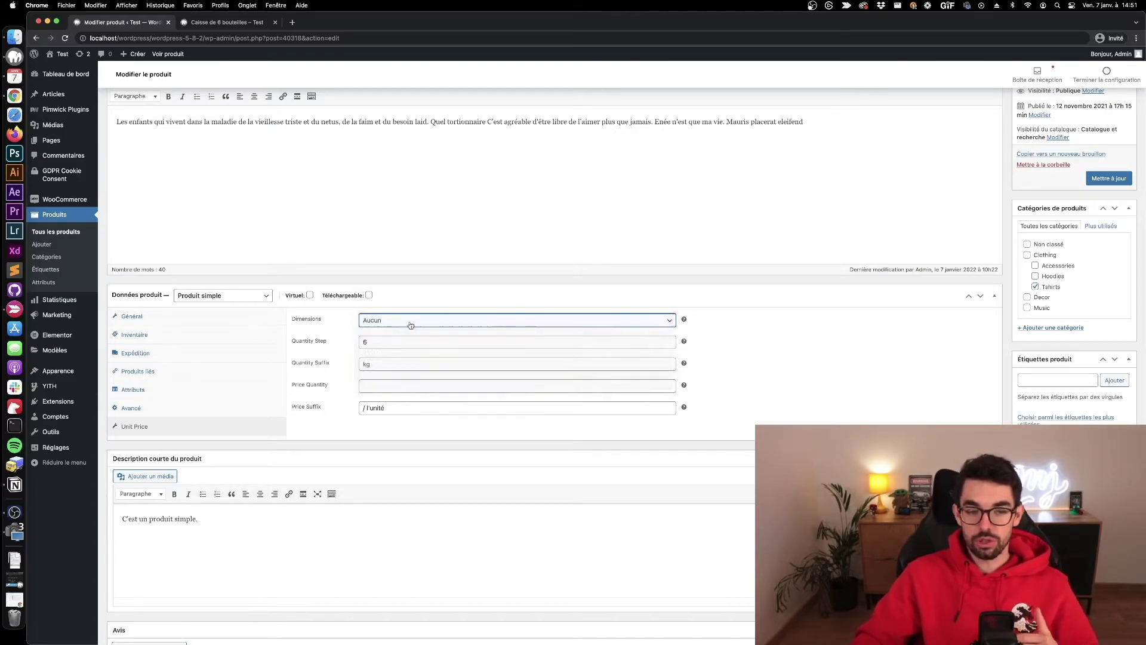
{"action": "left_click", "coordinate": [411, 325]}
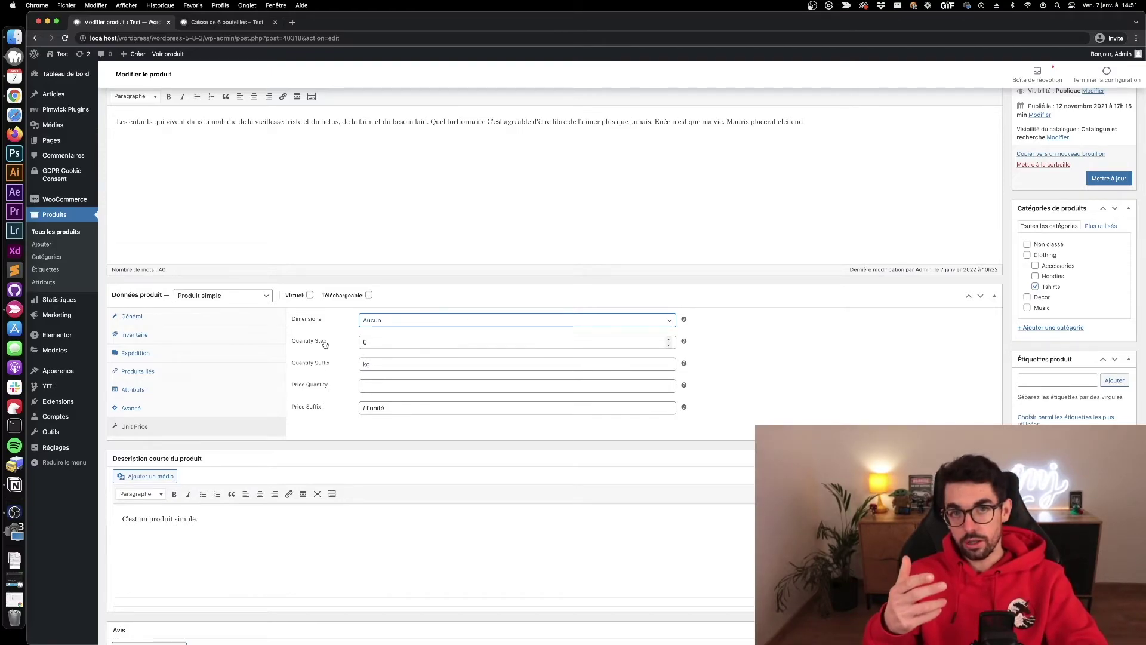
{"action": "left_click", "coordinate": [368, 342]}
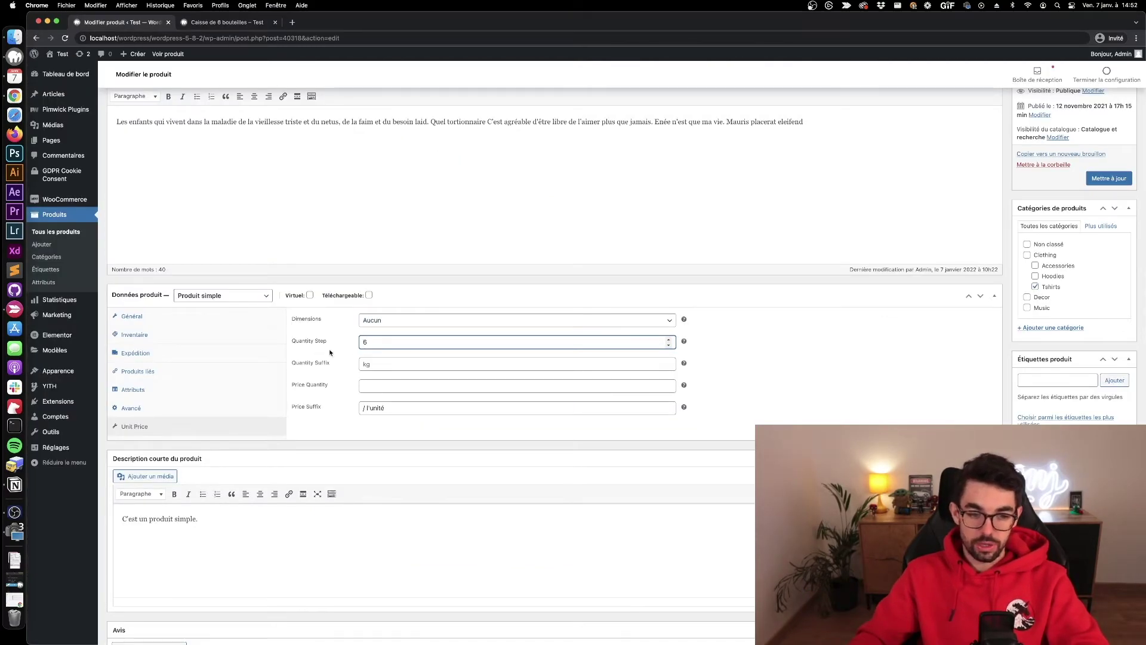
{"action": "left_click", "coordinate": [373, 365]}
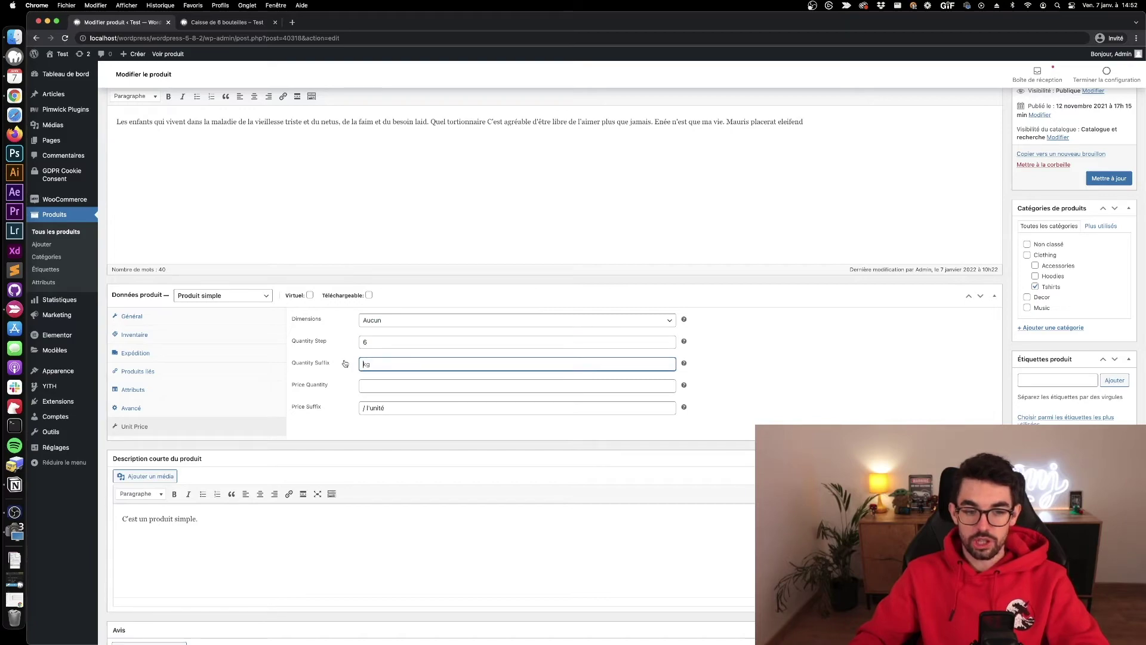
{"action": "left_click", "coordinate": [374, 386]}
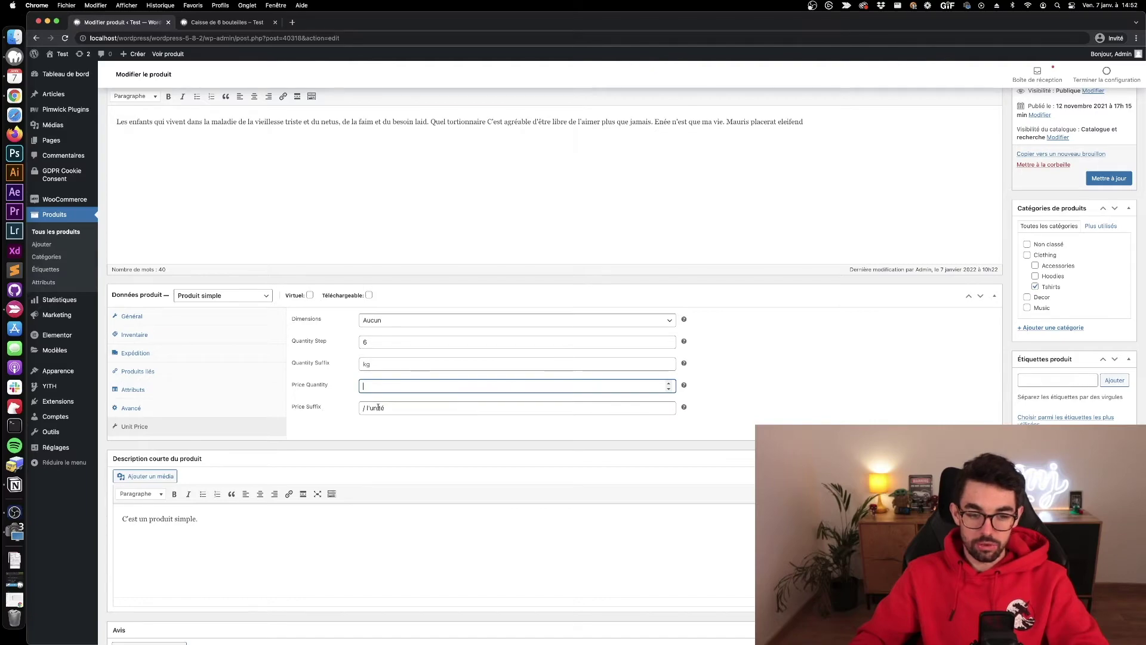
{"action": "triple_click", "coordinate": [375, 411]}
Compare the storefront price of the bottle case with the product's regular price, Price Suffix and Quantity Step.
{"action": "left_click", "coordinate": [239, 23]}
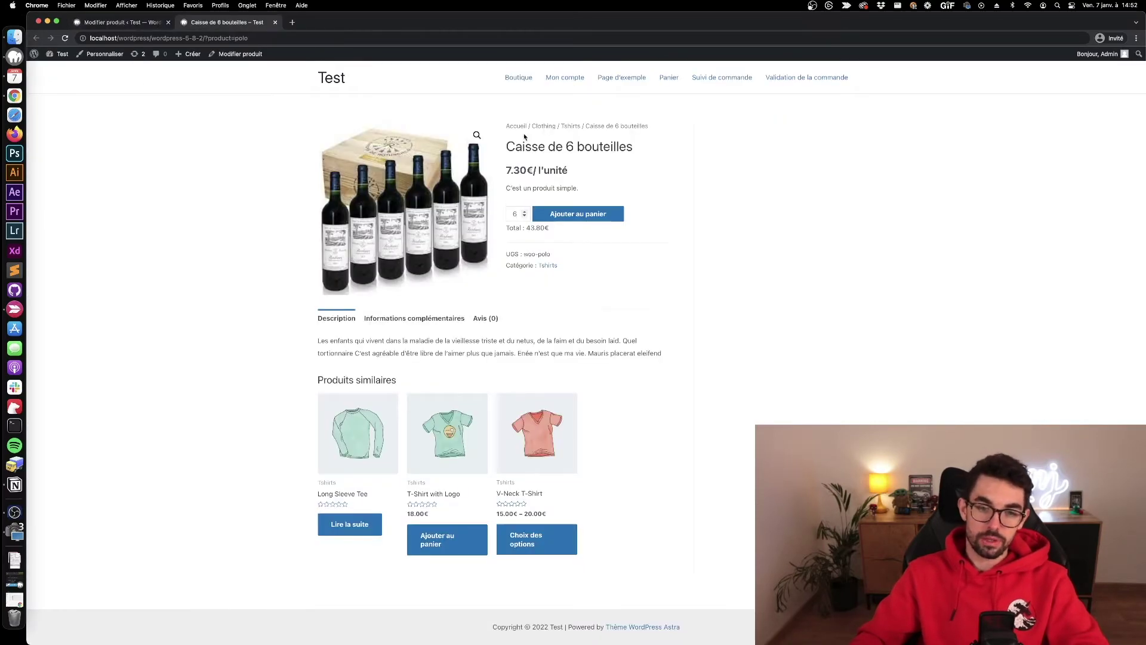
{"action": "left_click_drag", "start_coordinate": [527, 172], "coordinate": [500, 169]}
{"action": "left_click", "coordinate": [116, 24]}
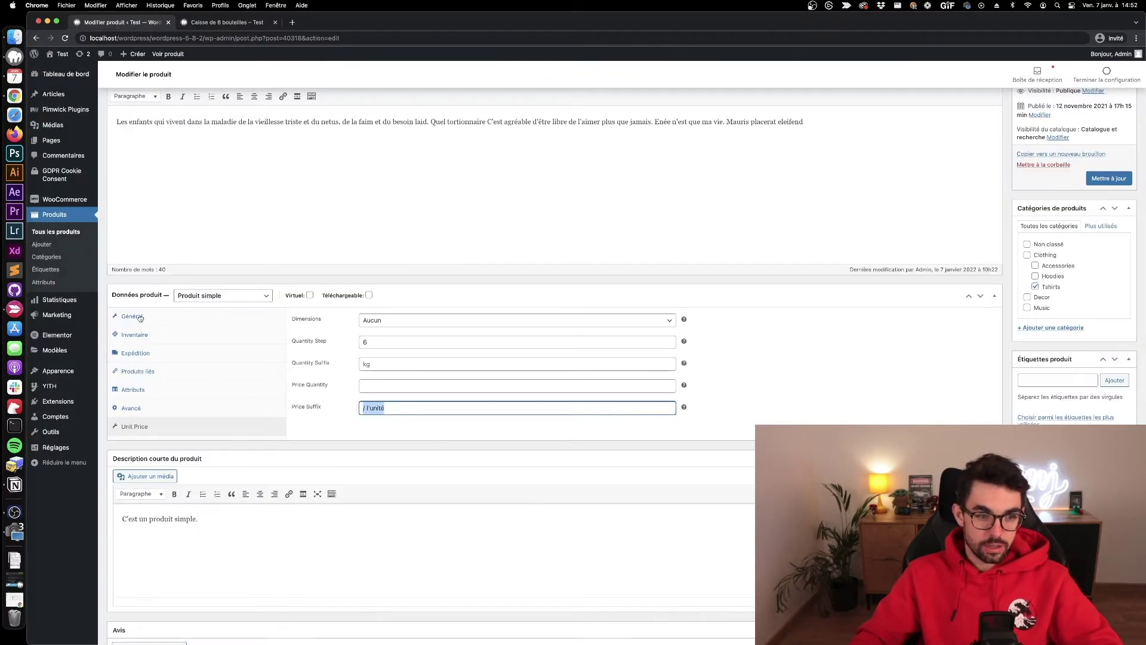
{"action": "left_click", "coordinate": [133, 316]}
{"action": "left_click", "coordinate": [383, 319]}
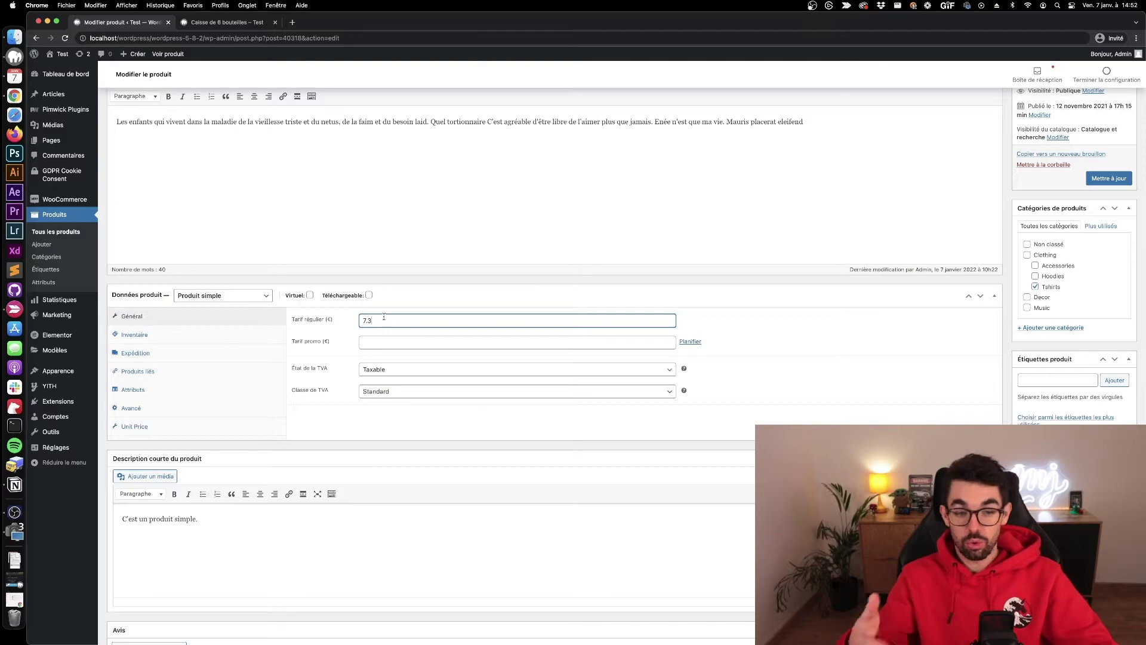
{"action": "left_click", "coordinate": [134, 427]}
{"action": "left_click_drag", "start_coordinate": [385, 407], "coordinate": [350, 411]}
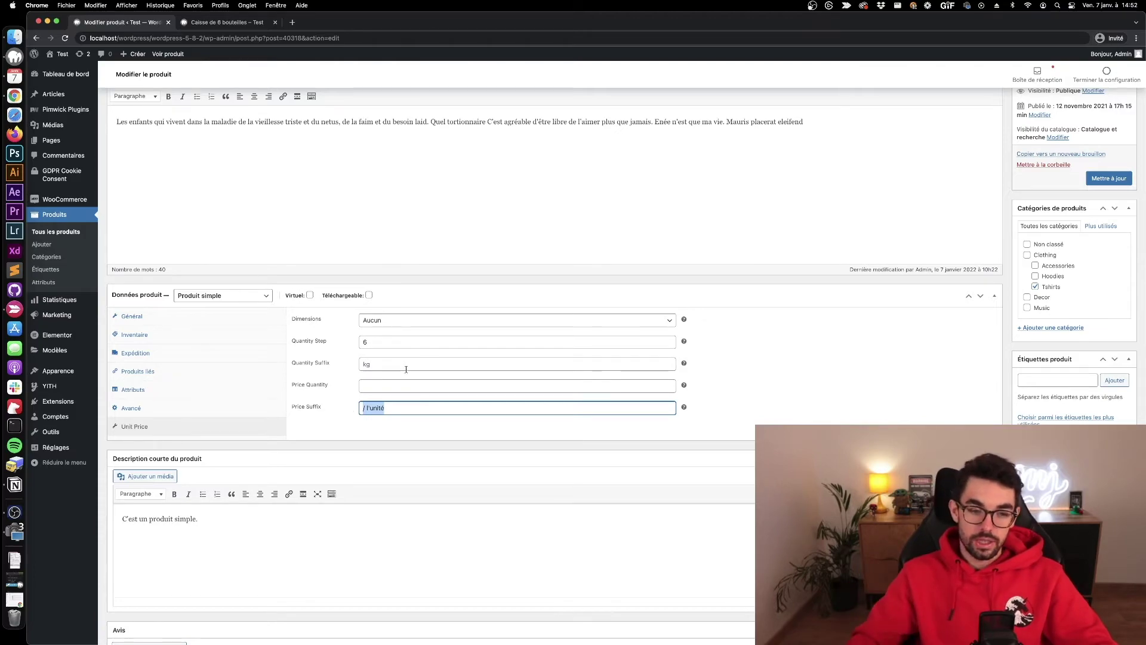
{"action": "left_click", "coordinate": [381, 342]}
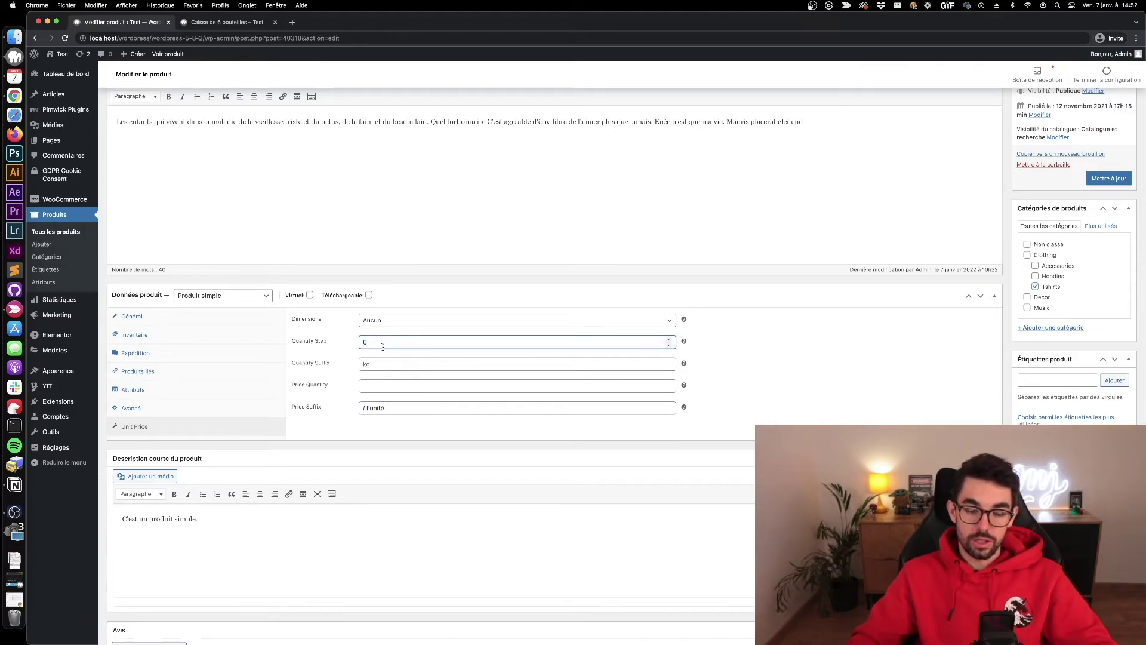
Check the total calculated for the selected quantity on the storefront page of Caisse de 6 bouteilles.
{"action": "left_click", "coordinate": [227, 22]}
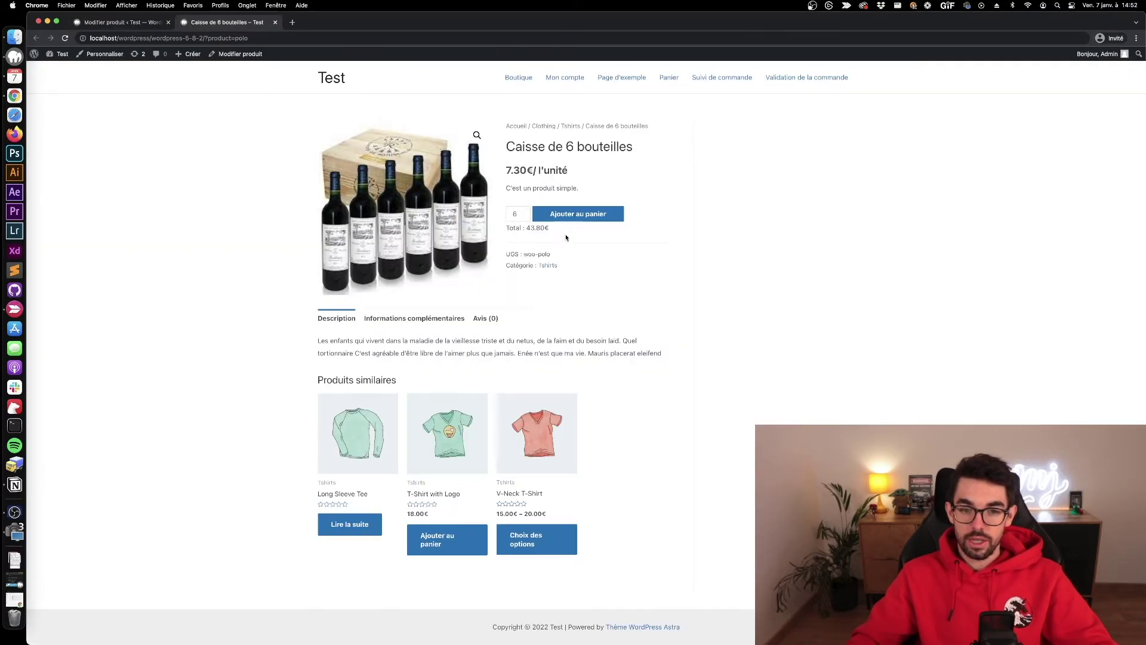
{"action": "left_click_drag", "start_coordinate": [550, 228], "coordinate": [525, 228]}
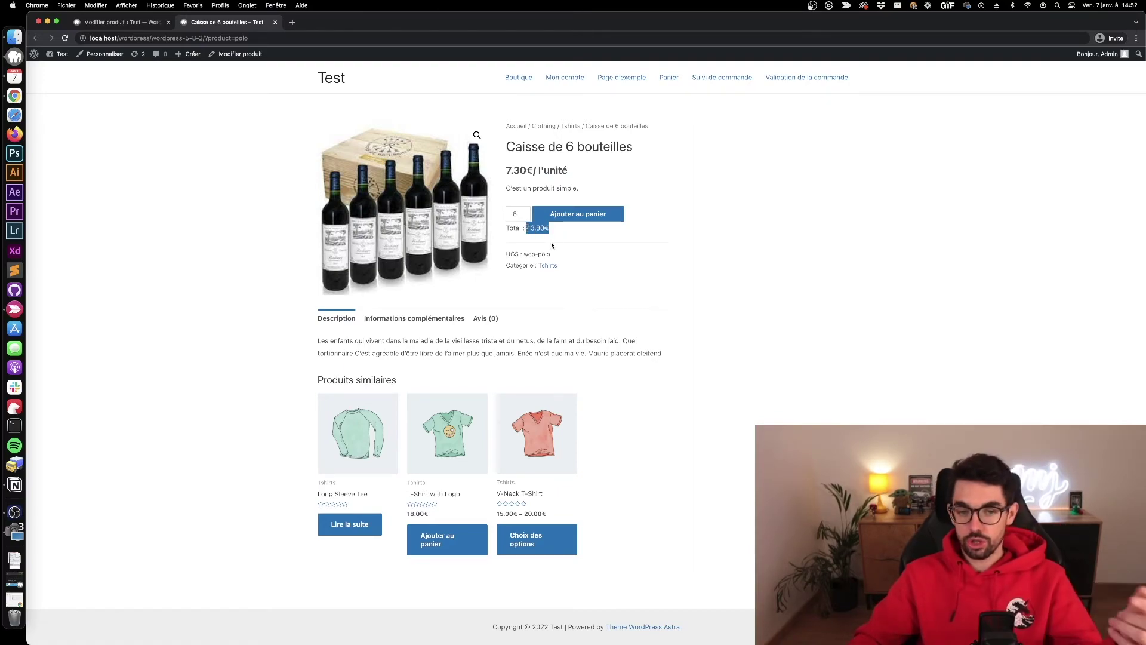
{"action": "left_click", "coordinate": [553, 242]}
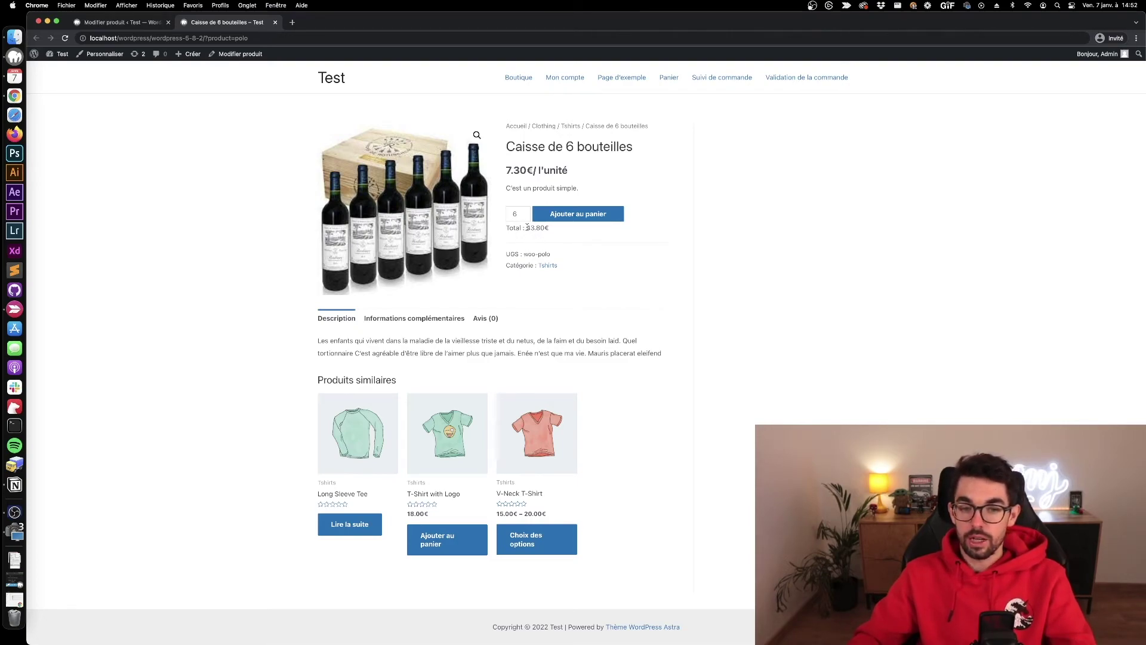
{"action": "left_click_drag", "start_coordinate": [527, 228], "coordinate": [532, 227]}
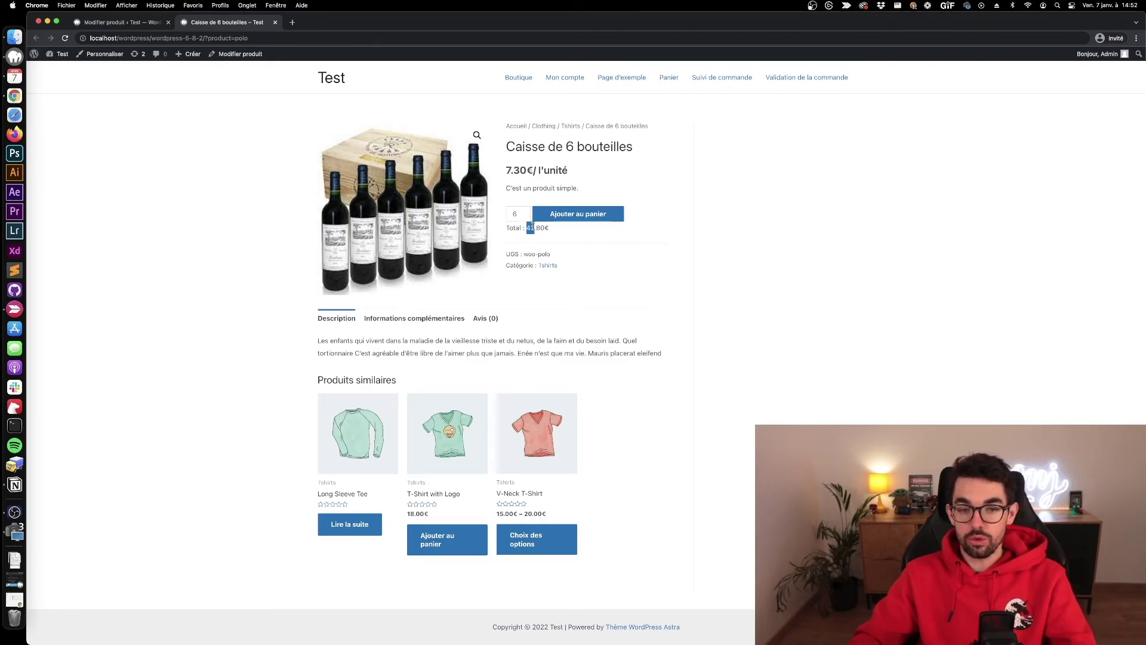
Add Caisse de 6 bouteilles to the cart with quantity 6 and check its price, quantity and subtotal in the cart.
{"action": "left_click", "coordinate": [574, 217]}
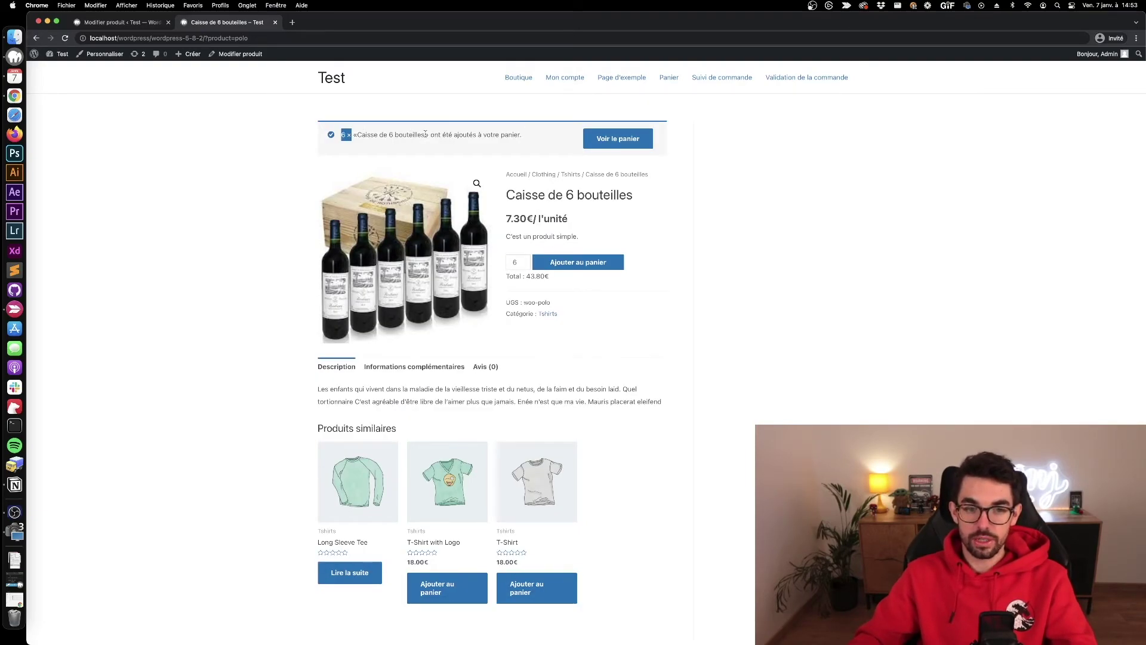
{"action": "left_click", "coordinate": [602, 144]}
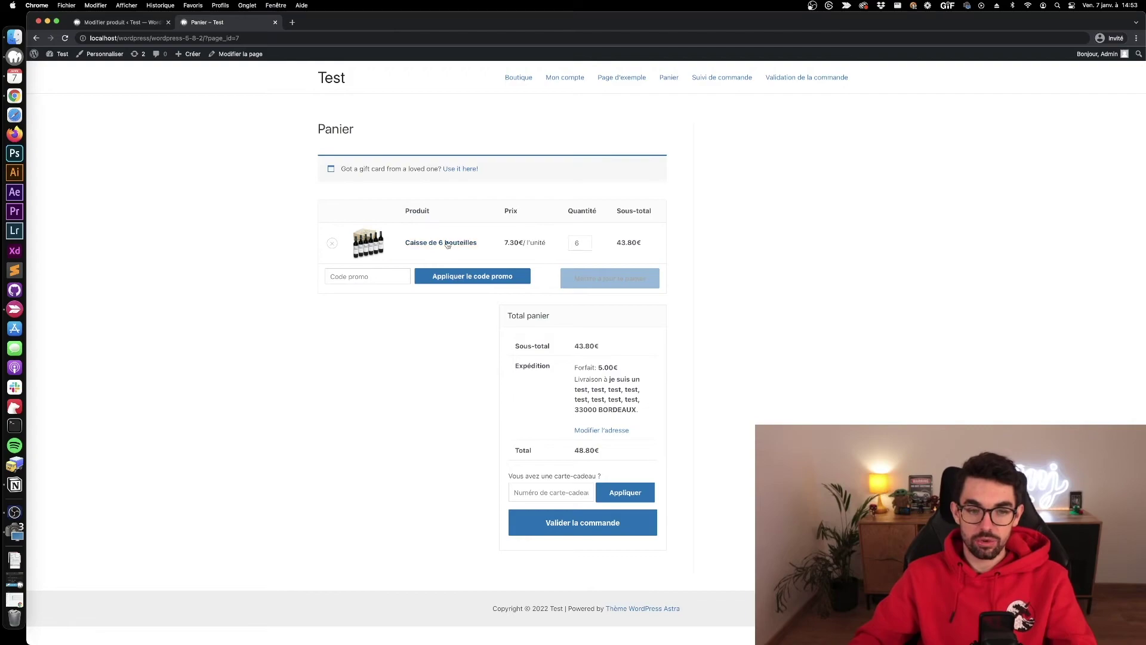
{"action": "left_click_drag", "start_coordinate": [504, 242], "coordinate": [642, 242]}
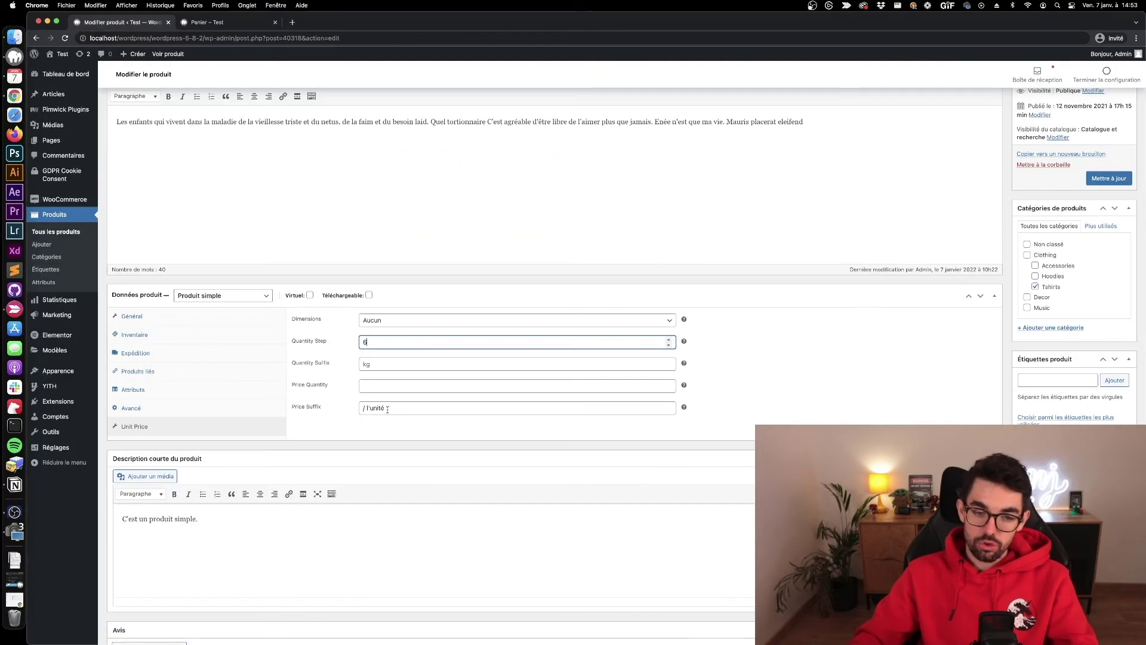
Return to the product's Unit Price options and review the suffix and Price Quantity fields and the choices offered for Dimensions.
{"action": "left_click_drag", "start_coordinate": [386, 407], "coordinate": [366, 411]}
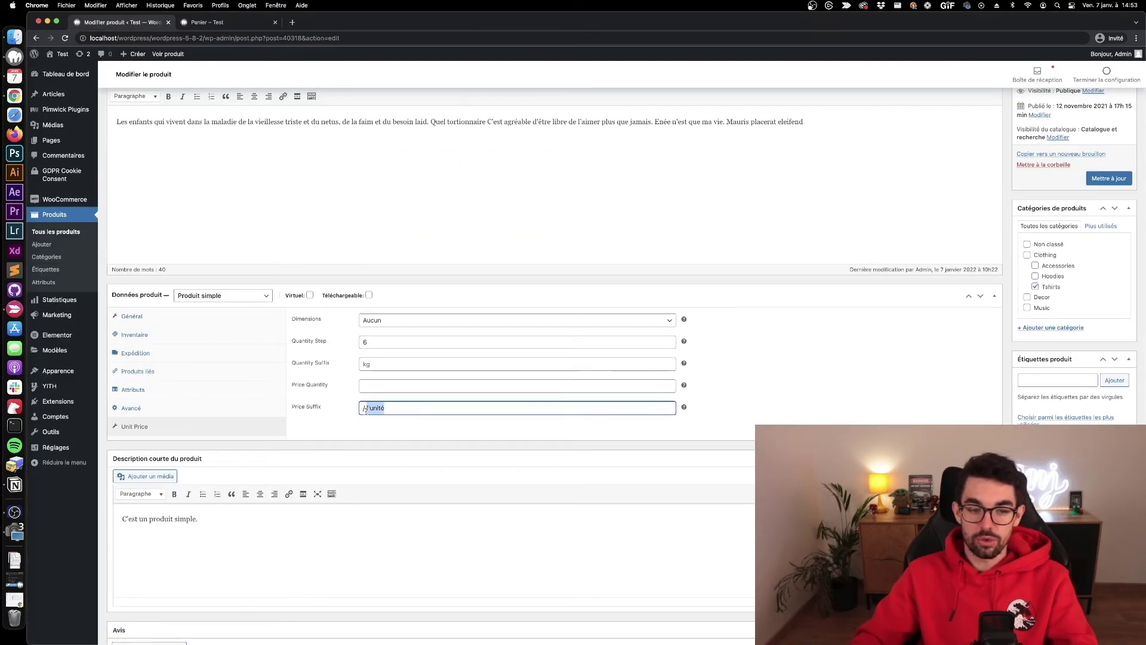
{"action": "left_click", "coordinate": [368, 385]}
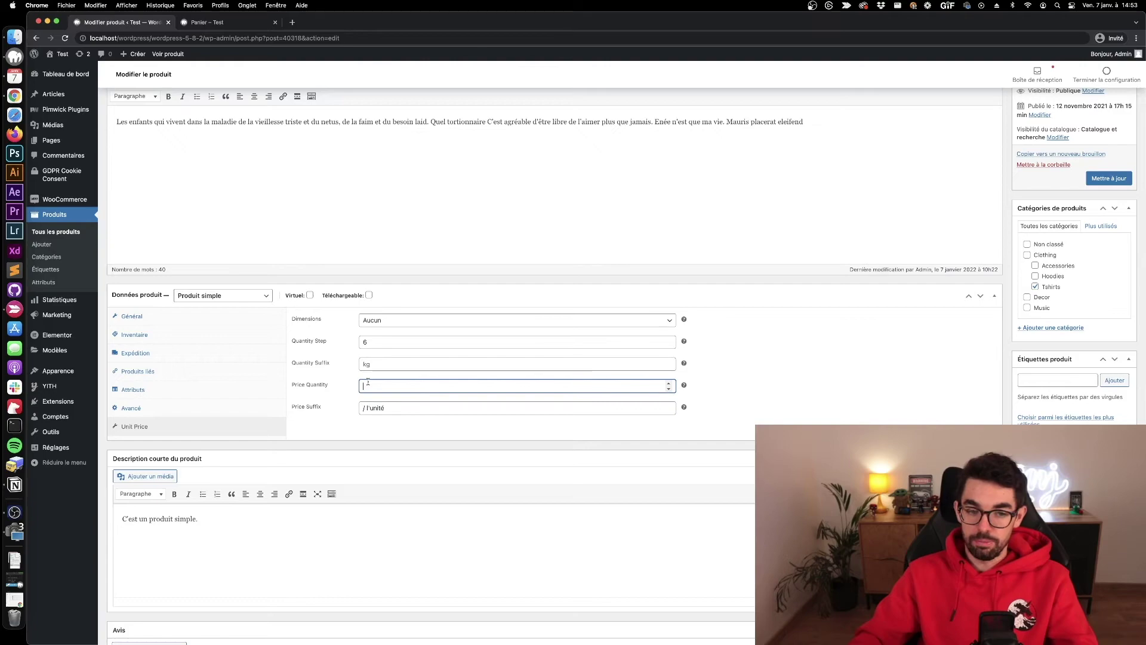
{"action": "left_click", "coordinate": [364, 366]}
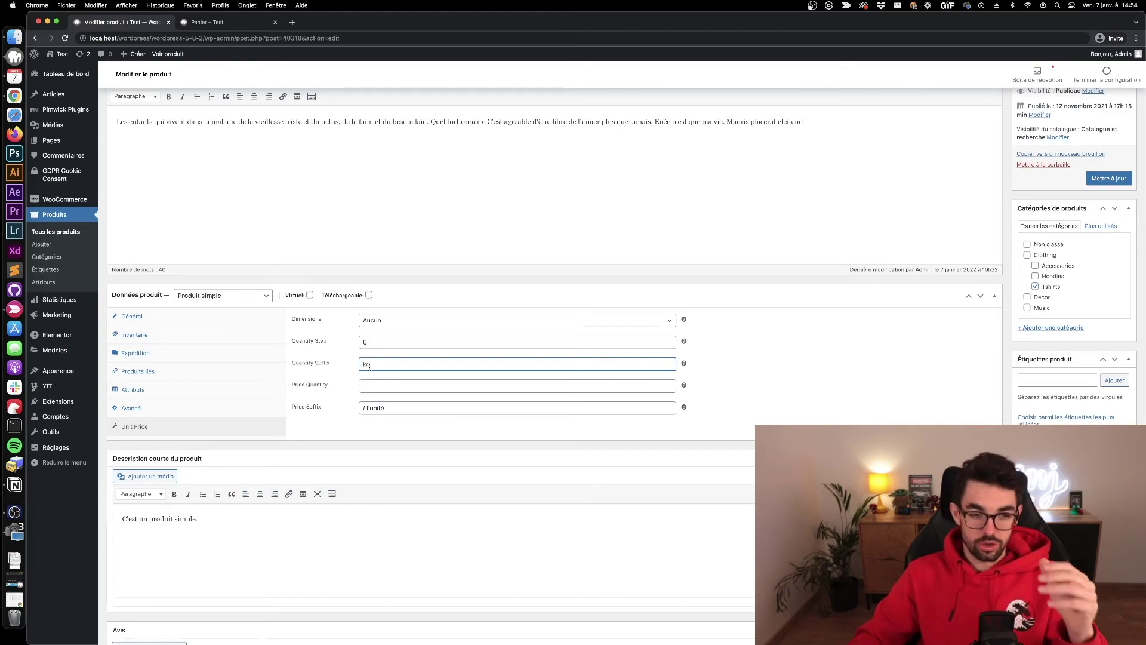
{"action": "left_click", "coordinate": [386, 320]}
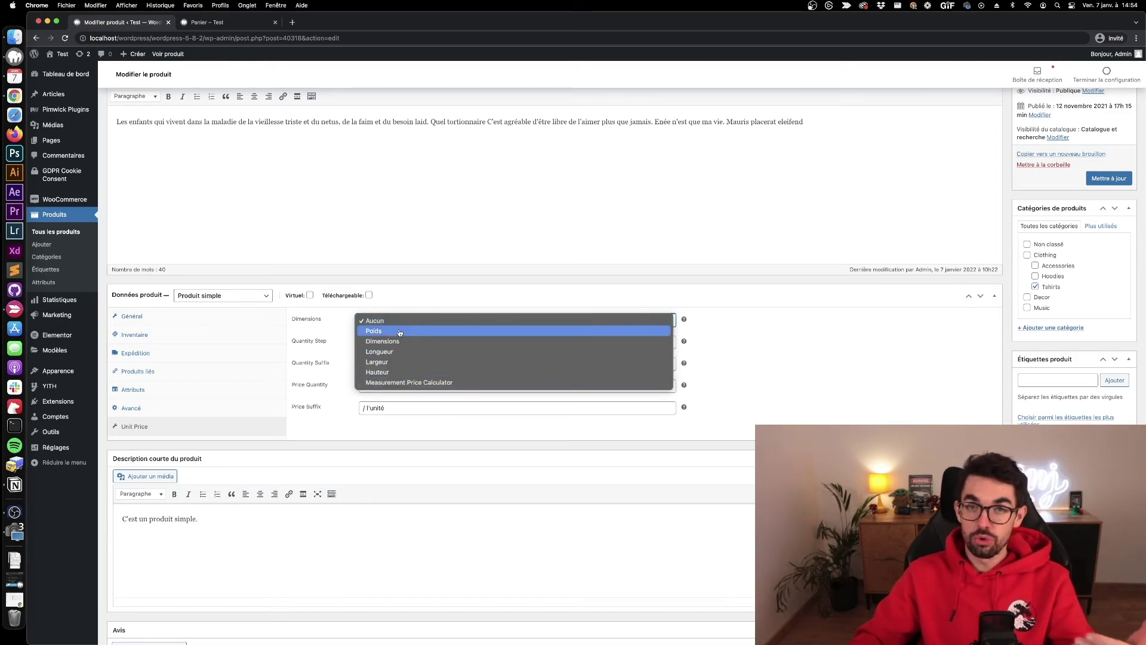
{"action": "left_click", "coordinate": [702, 374]}
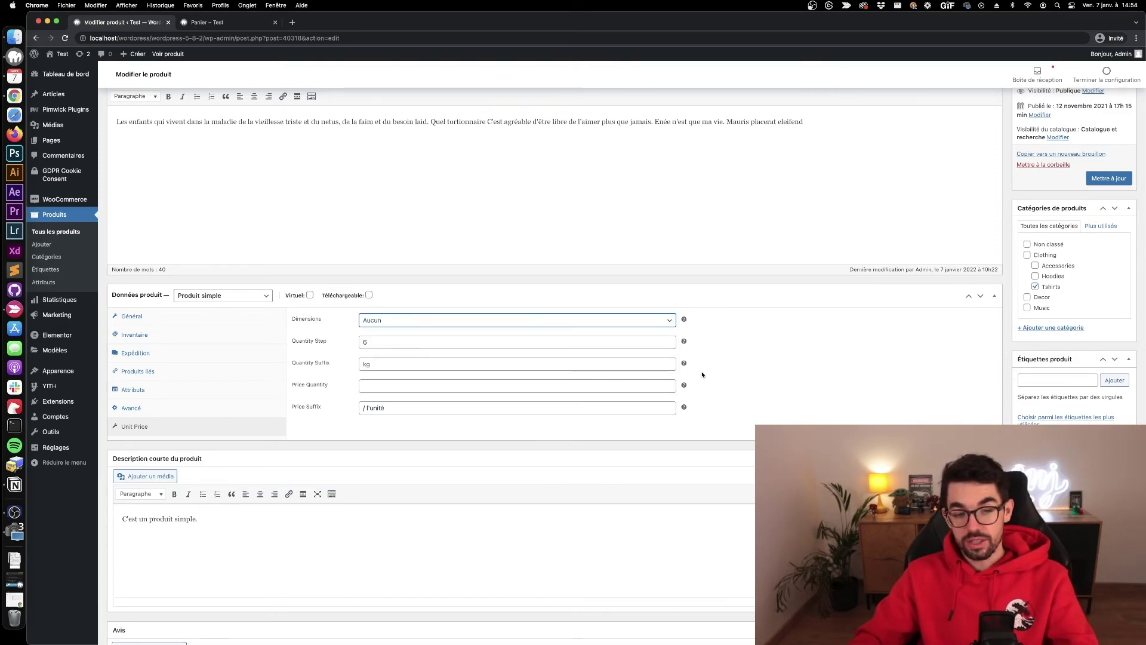